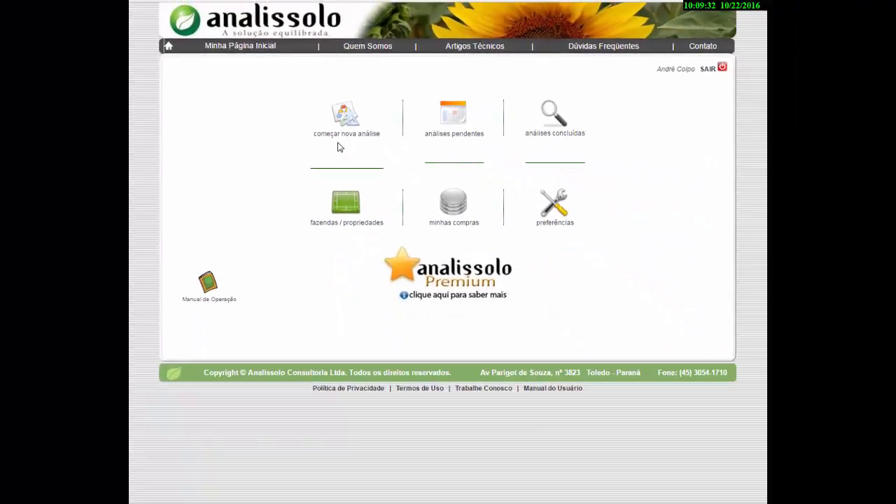
# Step: Start a new analysis for the property in Paraná / Toledo and open its CSV file import
pyautogui.click(430, 277)
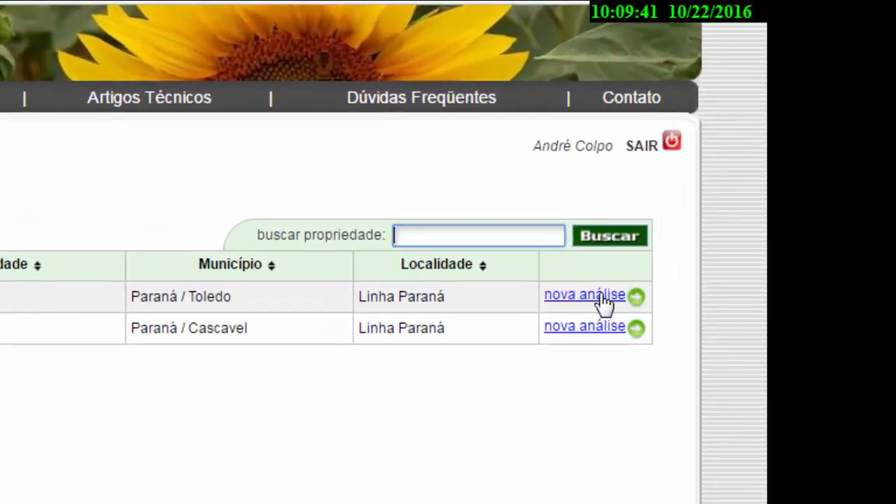
pyautogui.click(599, 295)
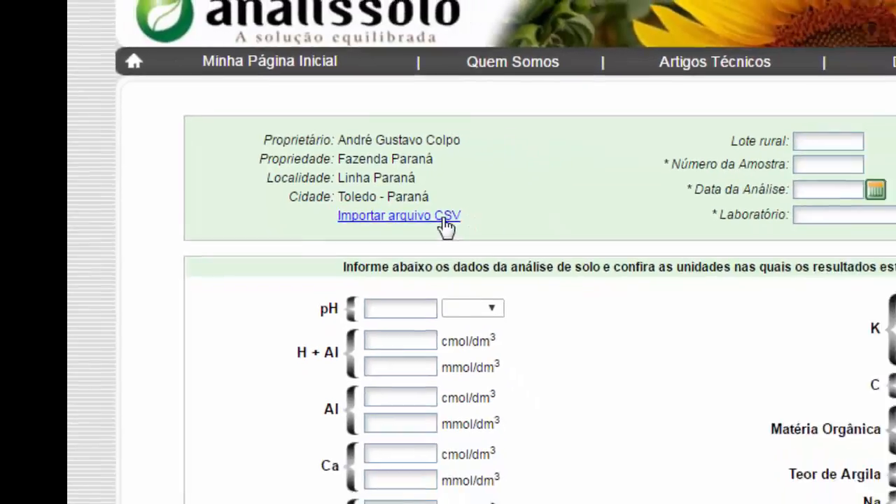
pyautogui.click(523, 275)
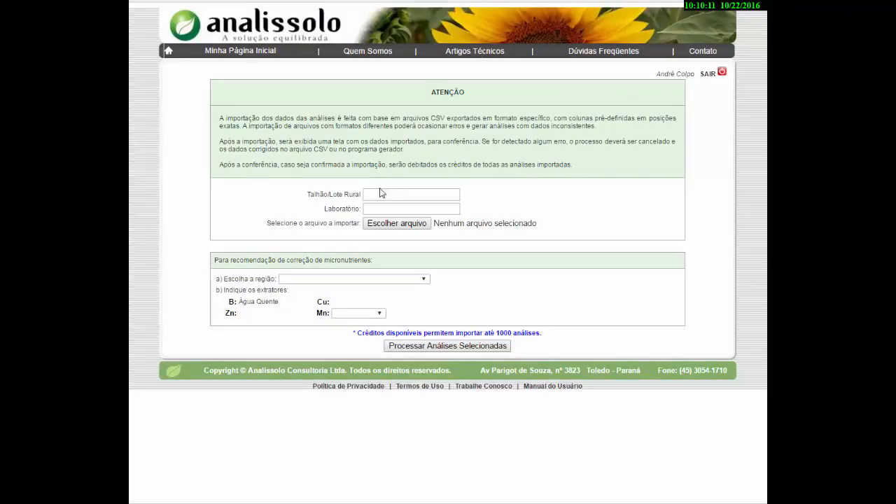
# Step: Fill in the import data with Talhao 01 as the rural lot and Analissolo as the laboratory
pyautogui.click(384, 194)
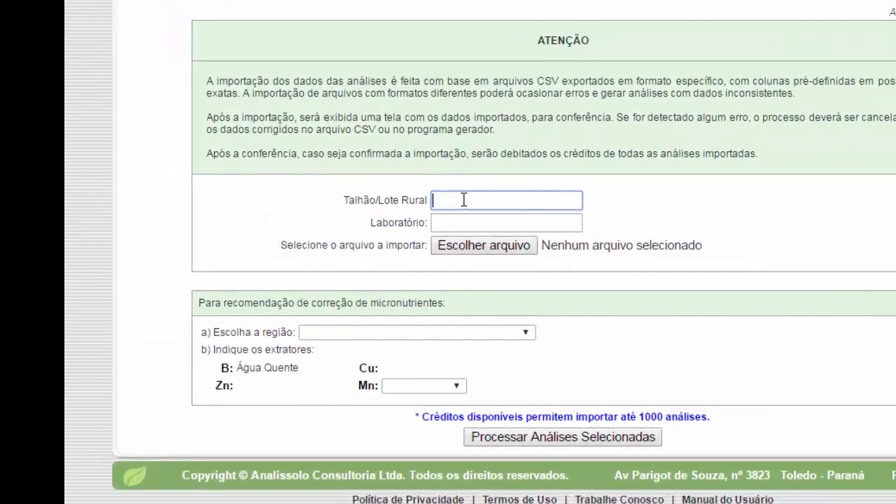
pyautogui.write('Talhao 01')
pyautogui.press('Tab')
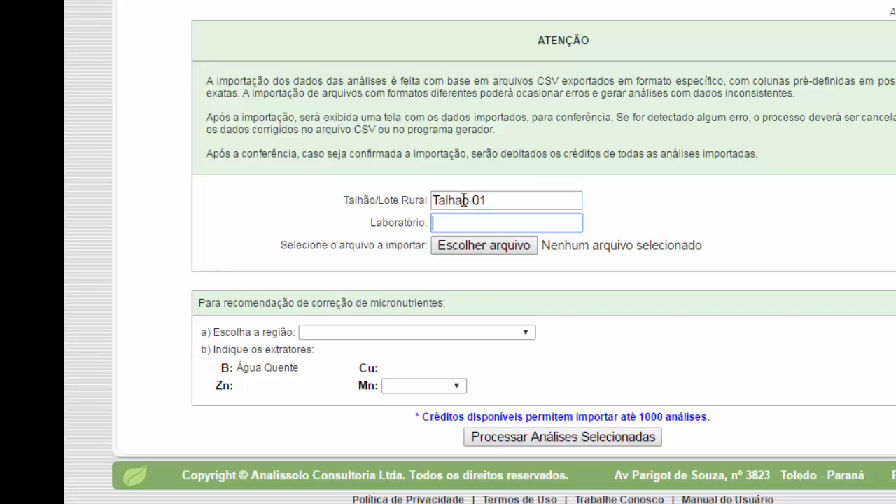
pyautogui.write('Analissolo')
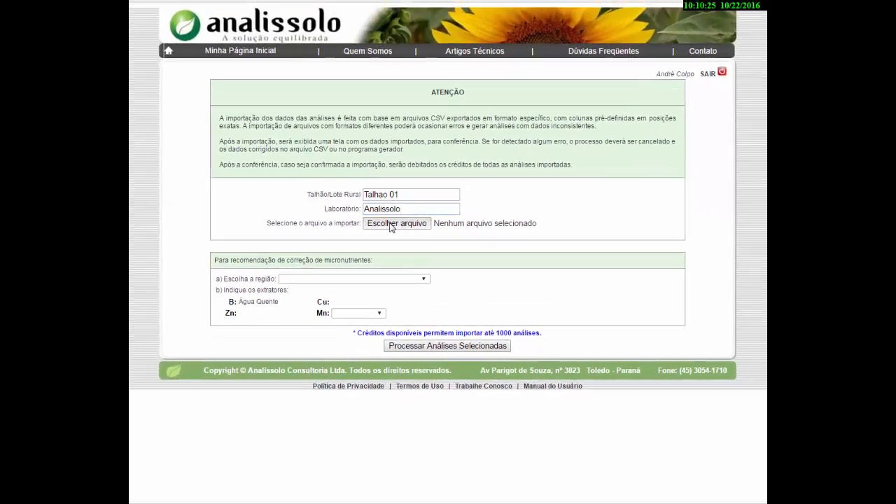
# Step: Choose Talhão 01.csv from the Quarto Vídeo folder as the file to import
pyautogui.click(466, 246)
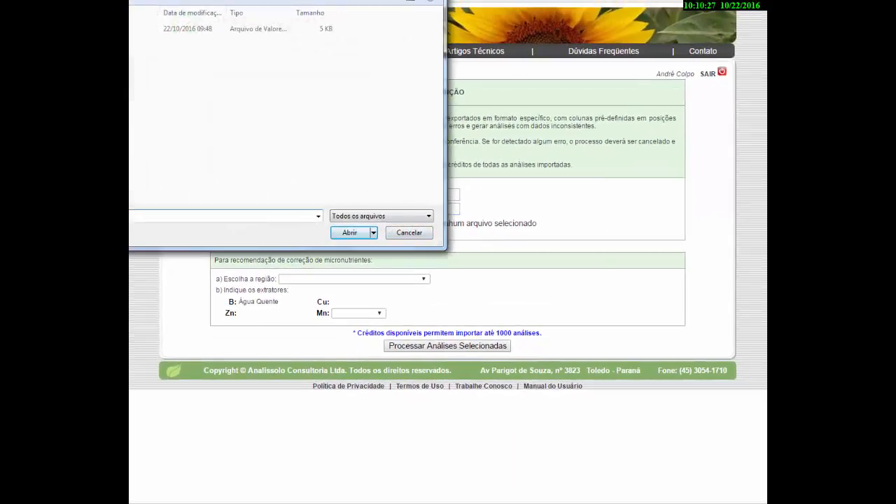
pyautogui.moveTo(239, 0); pyautogui.dragTo(480, 32)
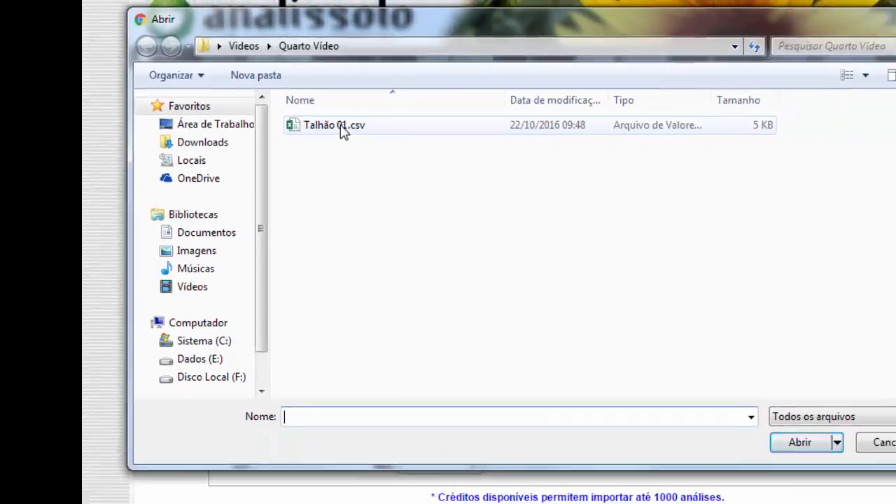
pyautogui.doubleClick(384, 159)
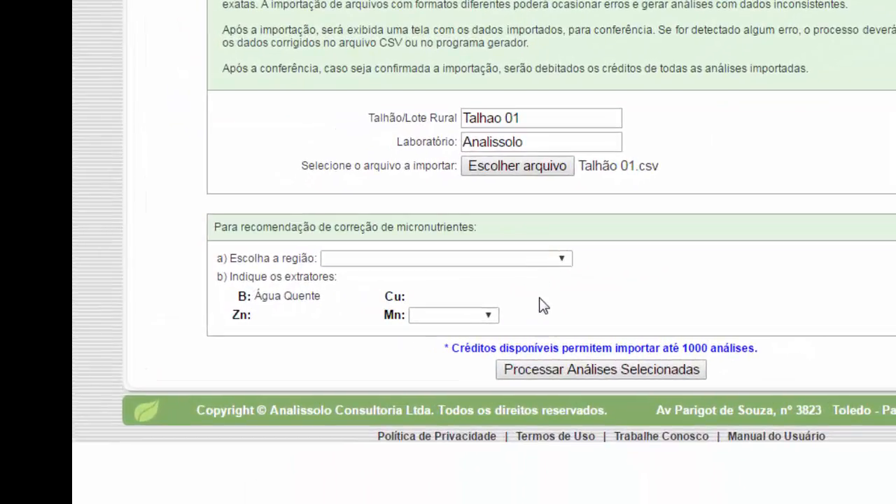
# Step: Set the micronutrient region to Solos de Basalto and the Zn, Cu and Mn extractors to Mehlich-1
pyautogui.click(511, 261)
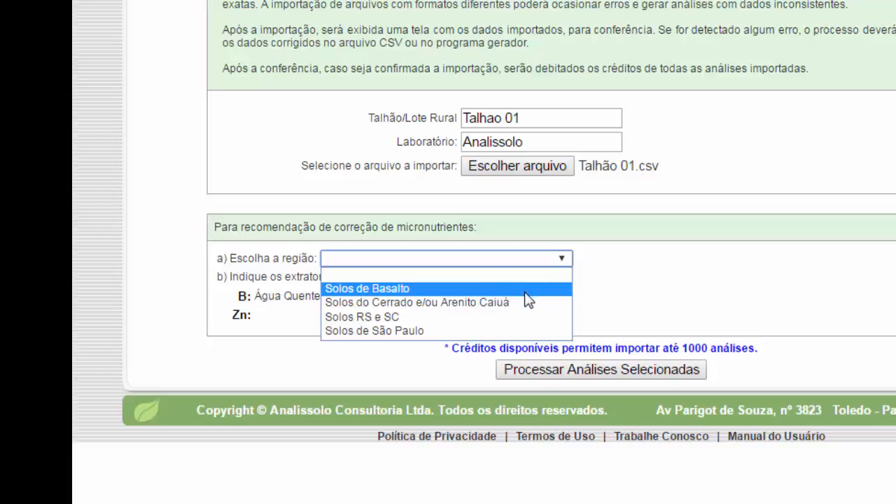
pyautogui.click(525, 293)
pyautogui.click(296, 318)
pyautogui.click(288, 349)
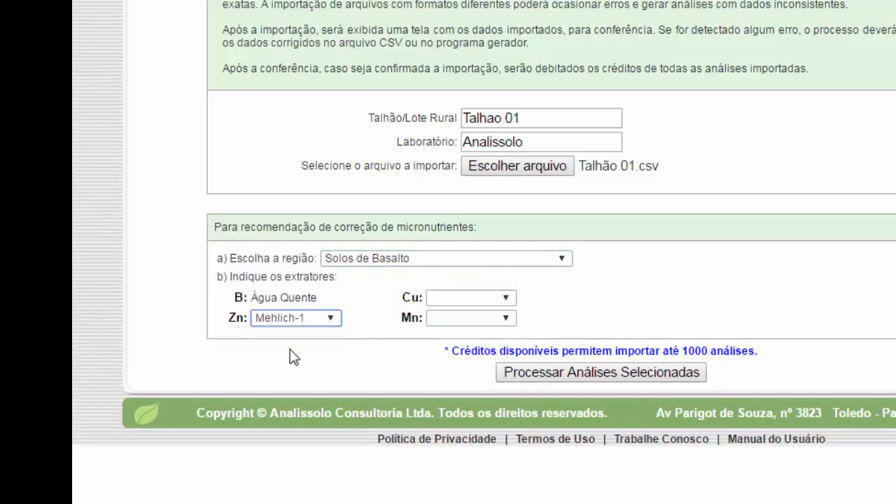
pyautogui.click(446, 303)
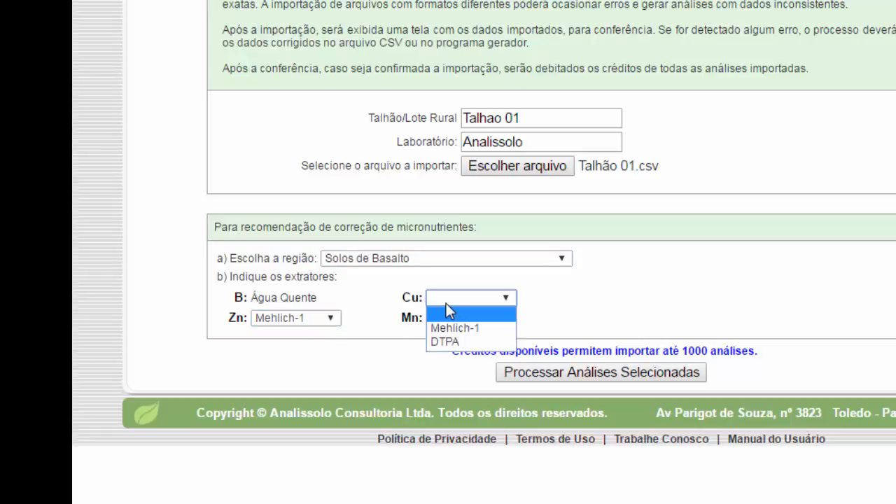
pyautogui.click(443, 325)
pyautogui.click(444, 319)
pyautogui.click(448, 349)
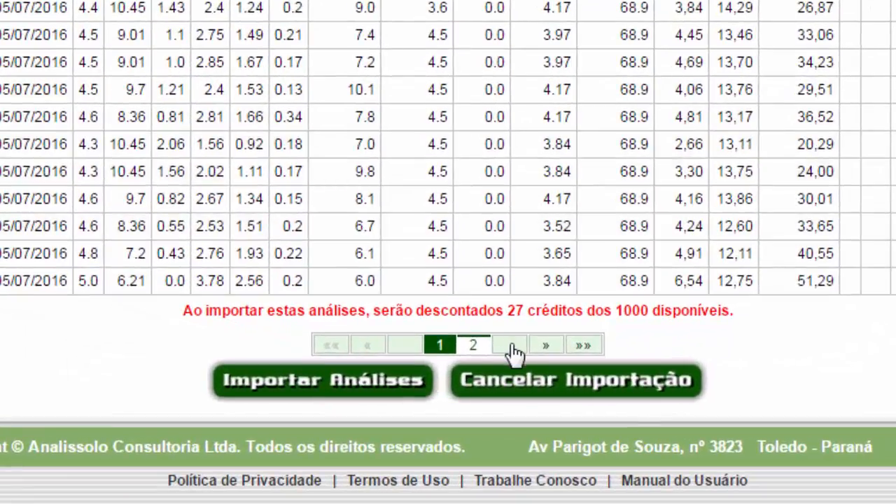
# Step: Check both pages of the sample data read from the CSV file and import the analyses
pyautogui.click(475, 345)
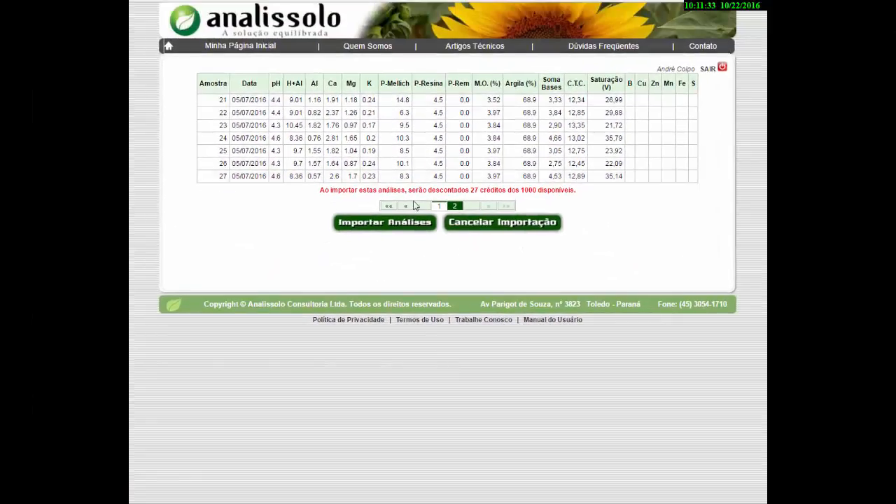
pyautogui.click(441, 207)
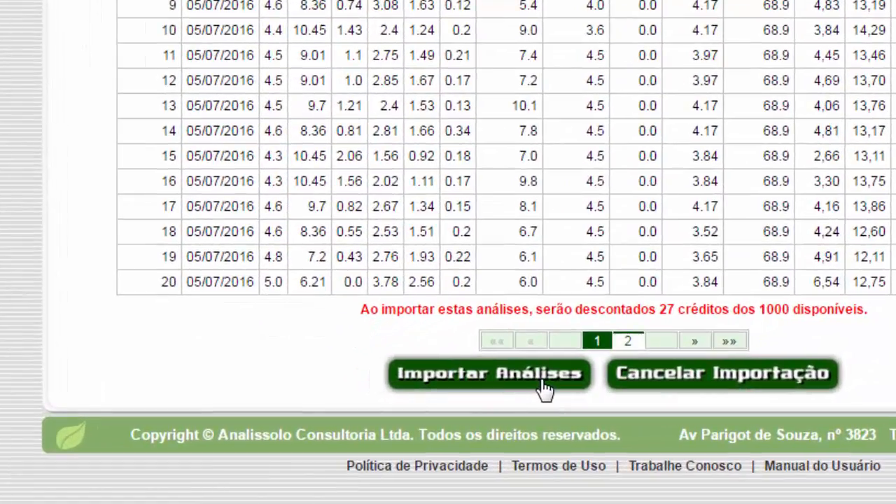
pyautogui.click(524, 391)
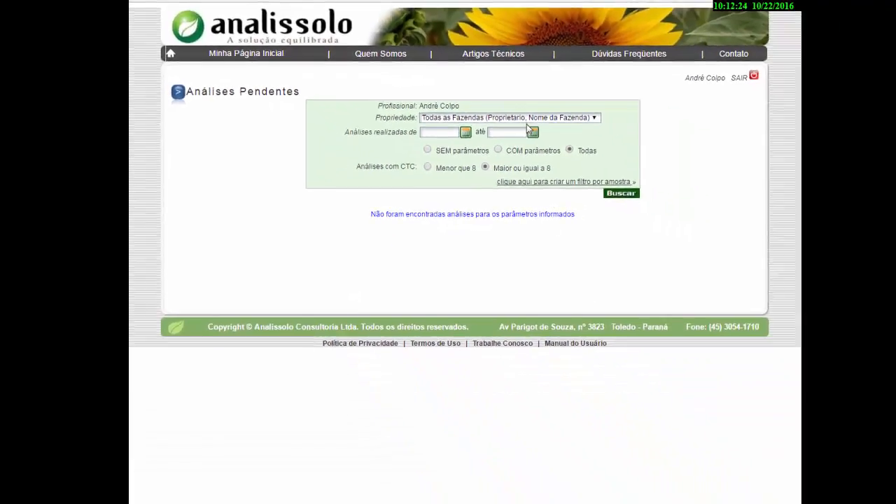
# Step: Search the pending analyses of the first Fazenda Paraná property and look through both result pages
pyautogui.click(532, 118)
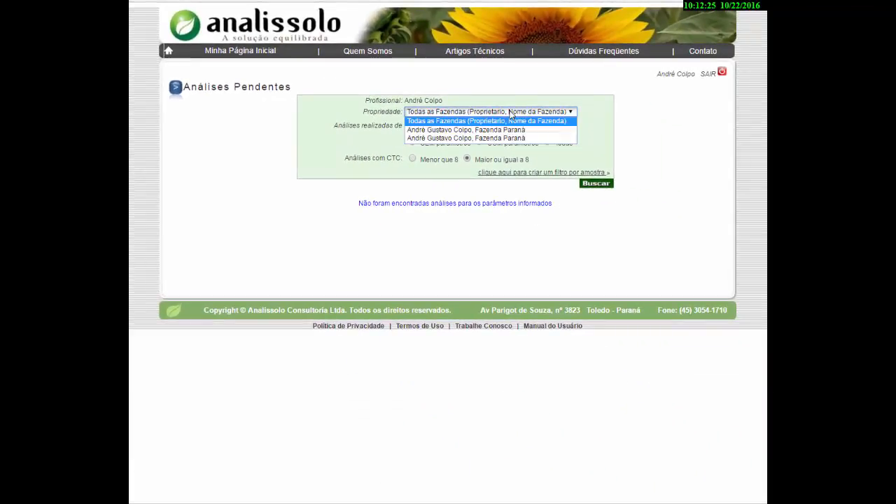
pyautogui.click(509, 132)
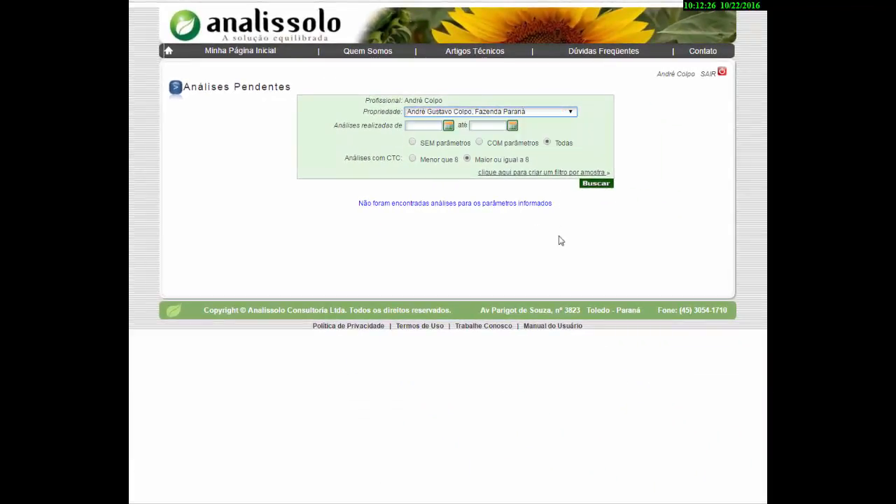
pyautogui.click(603, 187)
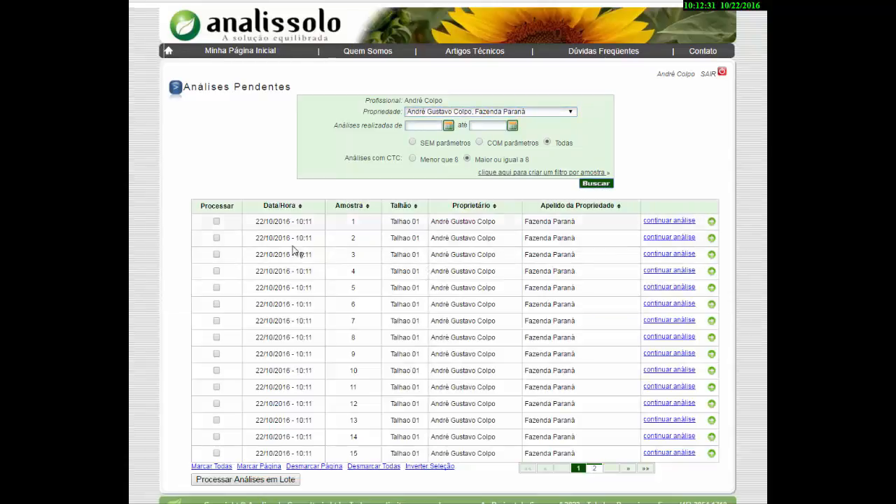
pyautogui.click(596, 469)
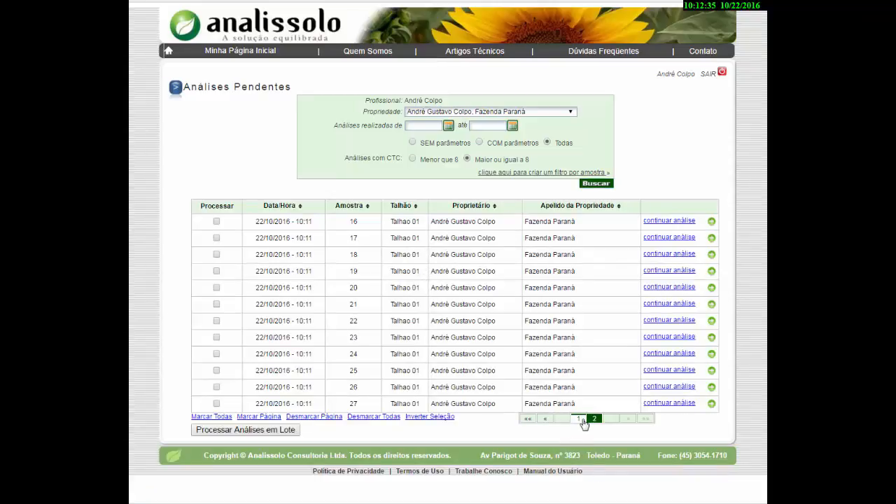
pyautogui.click(579, 420)
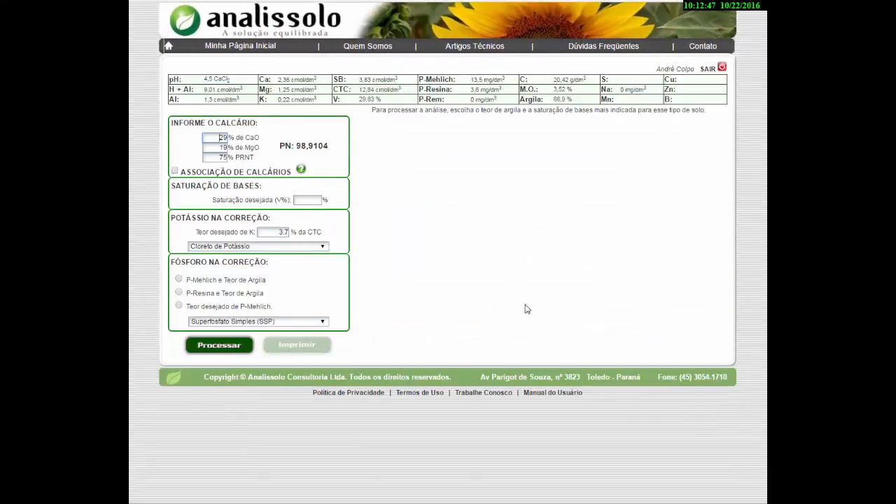
# Step: Return to the pending analyses from the home page and list those of the first Fazenda Paraná property
pyautogui.click(240, 49)
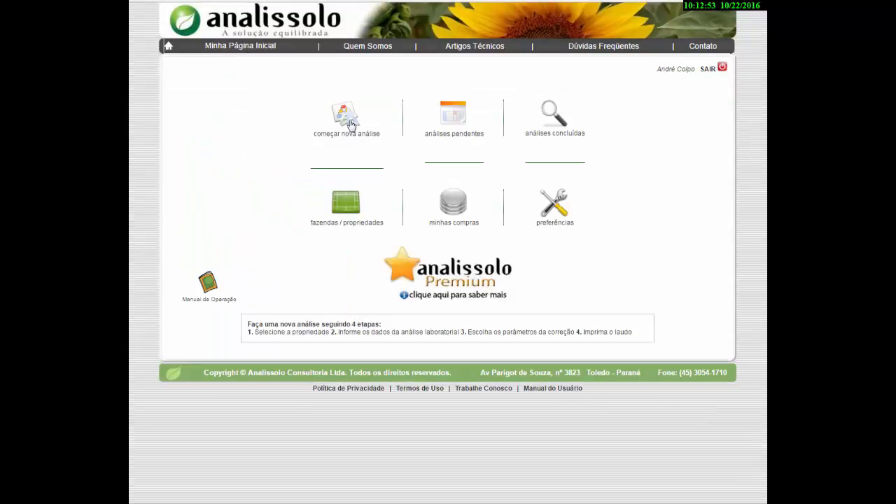
pyautogui.click(454, 122)
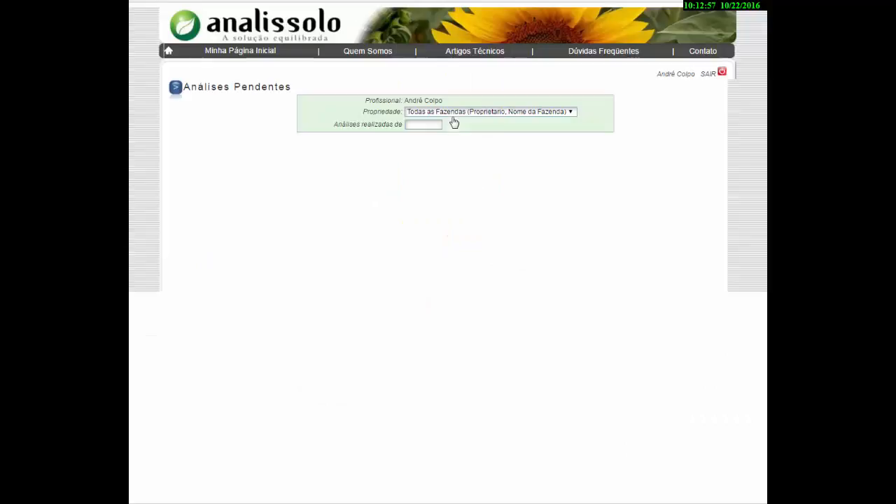
pyautogui.click(537, 112)
pyautogui.click(540, 131)
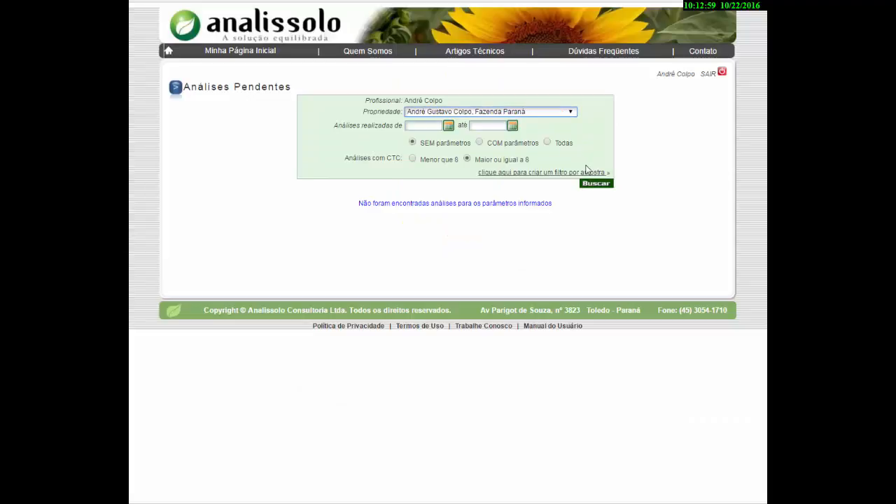
pyautogui.click(595, 184)
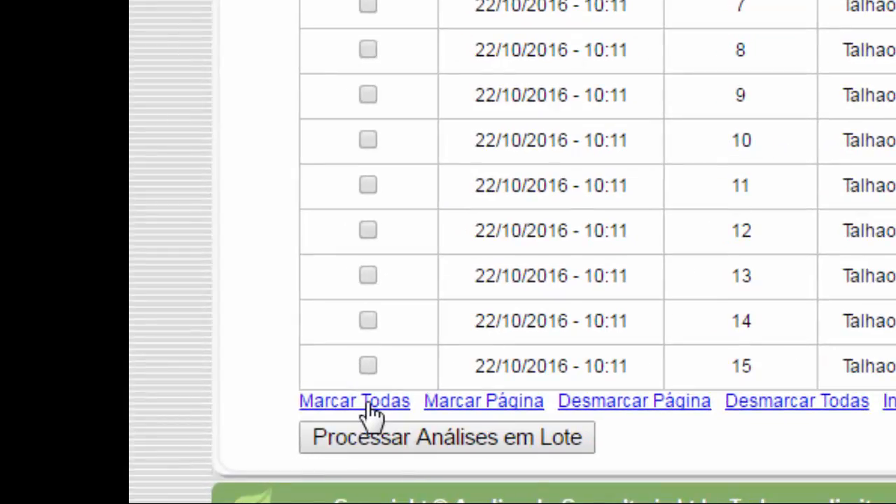
# Step: Mark all the pending analyses, process them in batch, and look over the resulting sample table
pyautogui.click(369, 410)
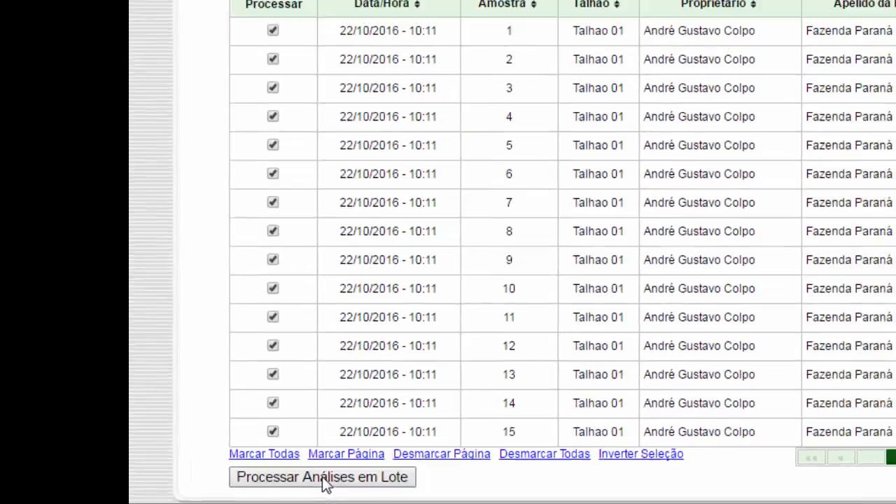
pyautogui.click(390, 469)
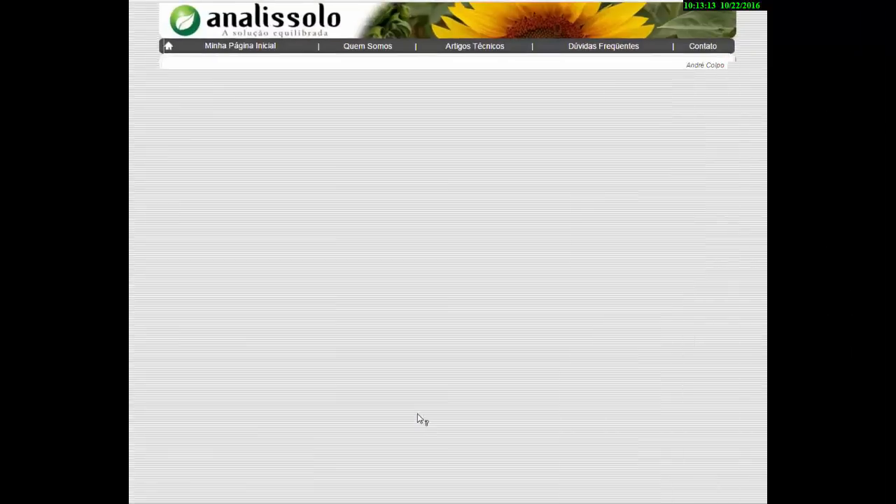
pyautogui.scroll(-2, 412, 393)
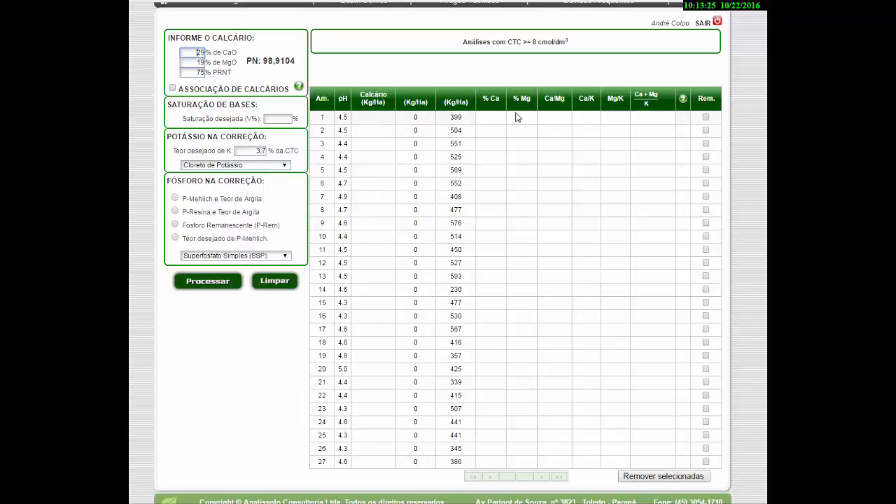
pyautogui.scroll(2, 449, 196)
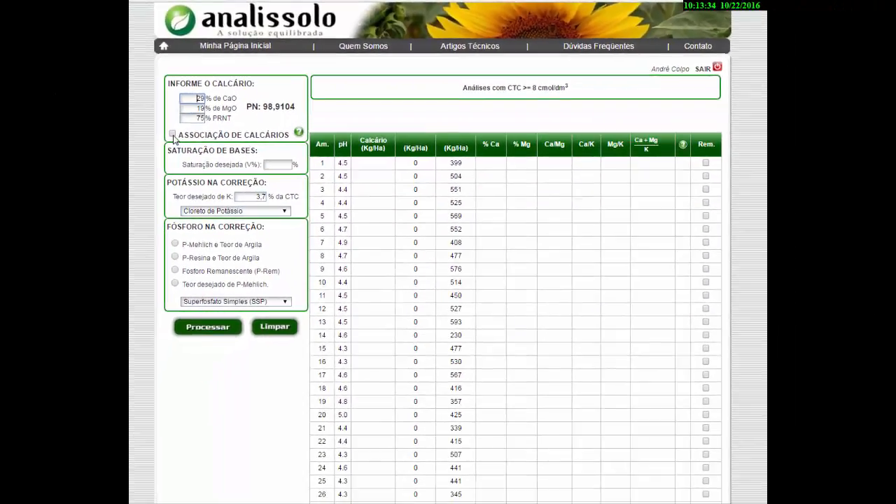
# Step: Enable the limestone association, and set the desired base saturation to 74% and the desired K content to 4% of CTC
pyautogui.click(173, 134)
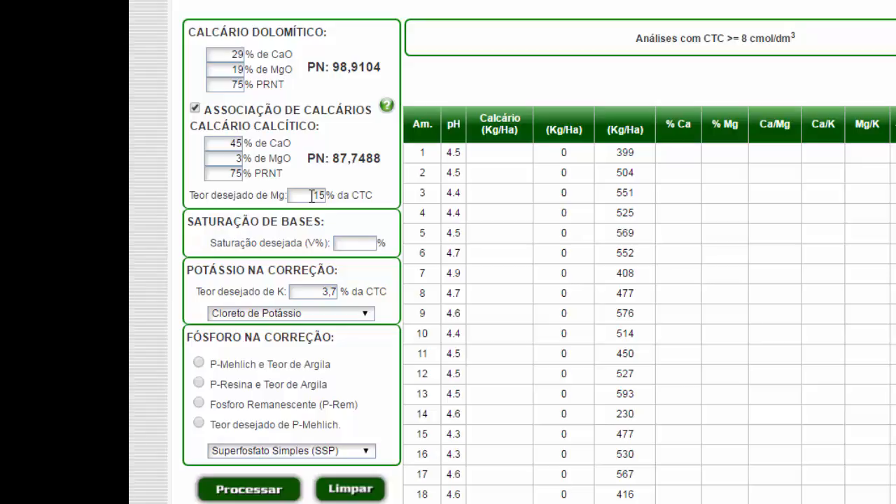
pyautogui.click(365, 243)
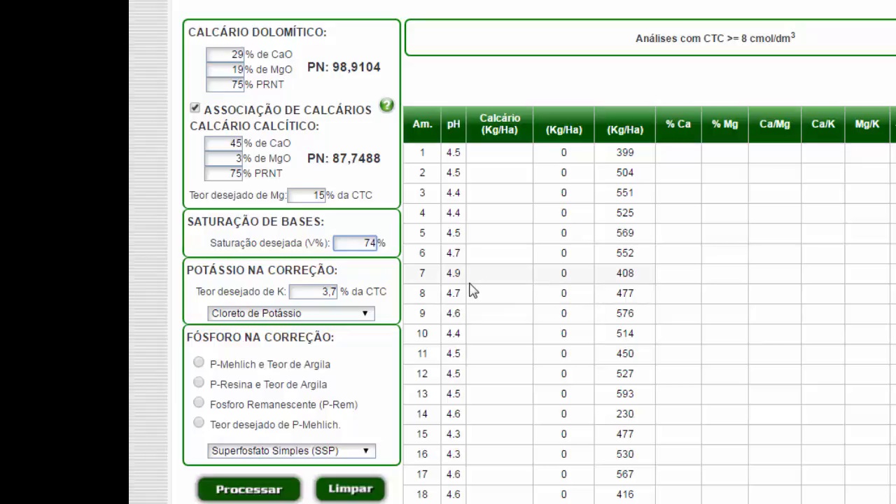
pyautogui.press('Tab')
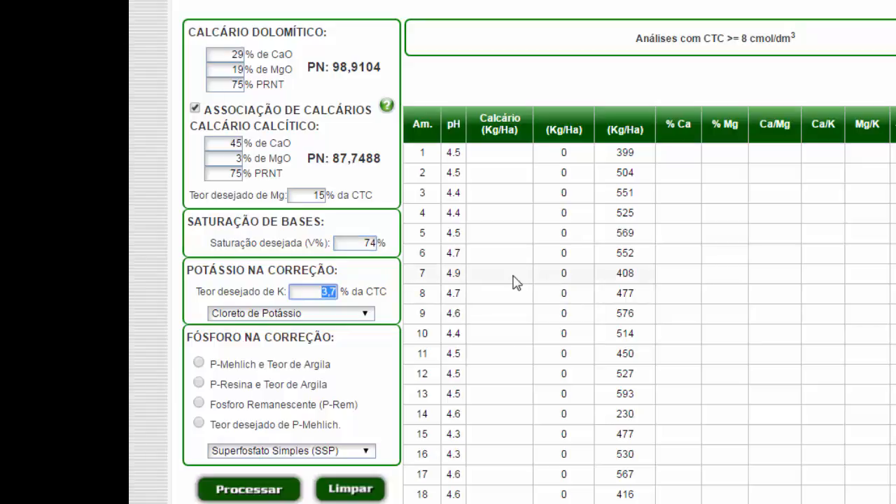
pyautogui.write('4')
# Step: Base the phosphorus correction on P-Mehlich e Teor de Argila, keeping Cloreto de Potássio and Superfosfato Simples (SSP) as the fertilizer sources
pyautogui.click(199, 364)
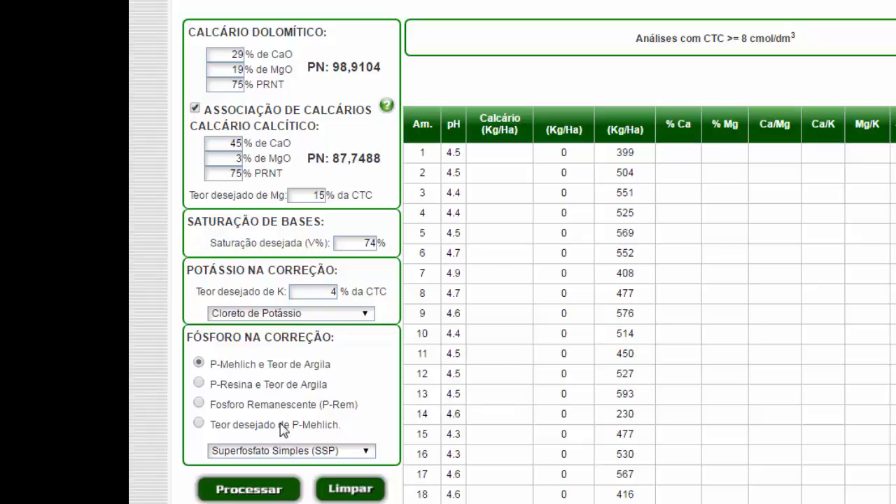
pyautogui.click(284, 316)
pyautogui.click(282, 316)
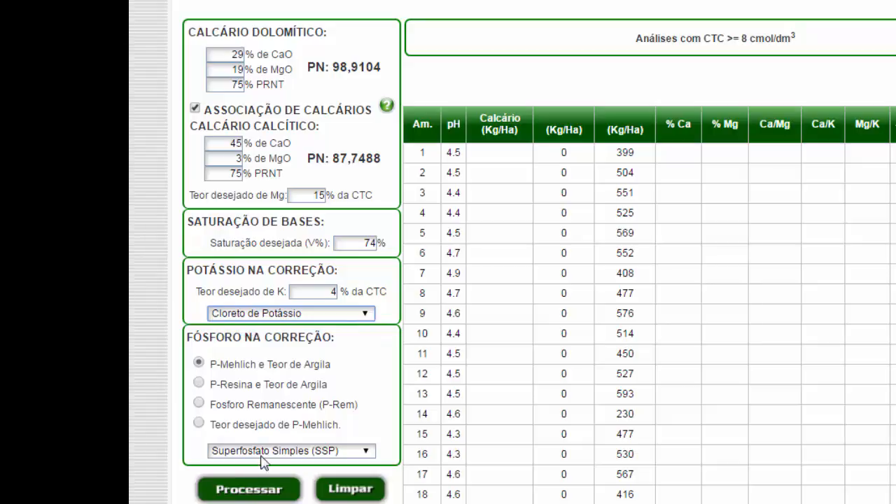
pyautogui.click(264, 456)
pyautogui.click(264, 465)
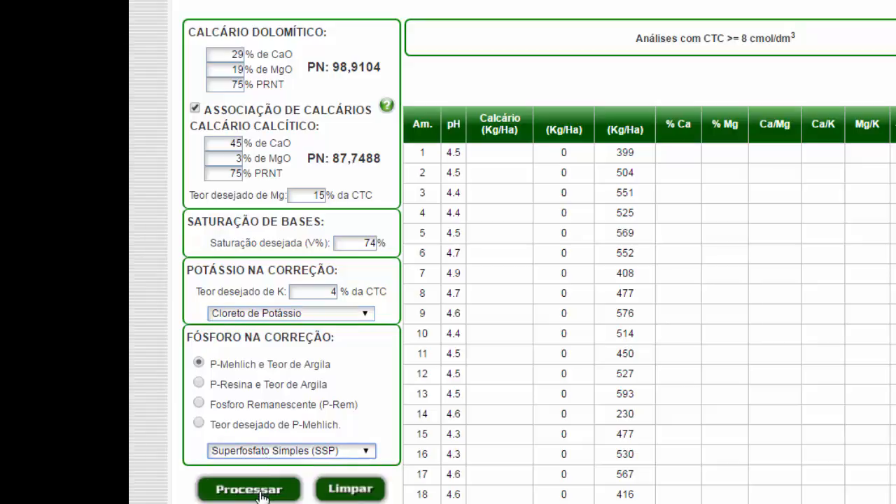
# Step: Calculate the recommendations with the entered parameters and check sample 1's limestone dose, its Ca and Mg percentages, and the desired K content
pyautogui.click(261, 492)
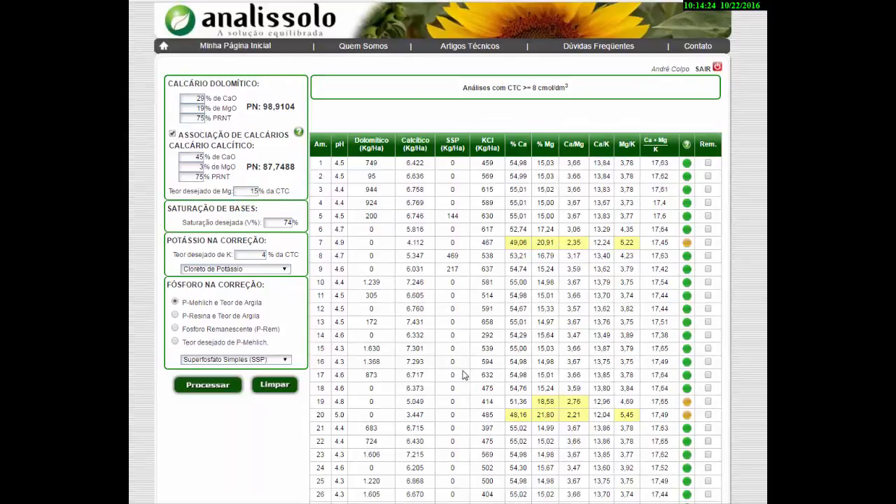
pyautogui.scroll(-1, 478, 328)
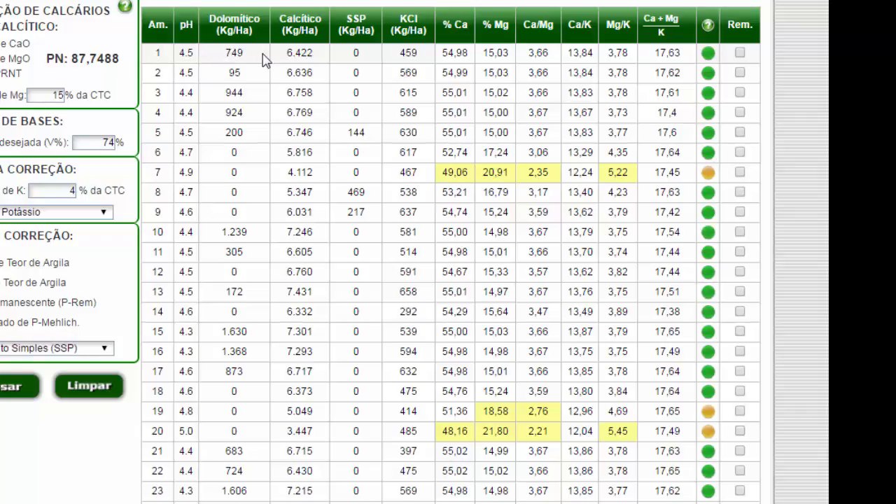
pyautogui.moveTo(289, 56); pyautogui.dragTo(311, 53)
pyautogui.click(313, 54)
pyautogui.moveTo(441, 53); pyautogui.dragTo(467, 55)
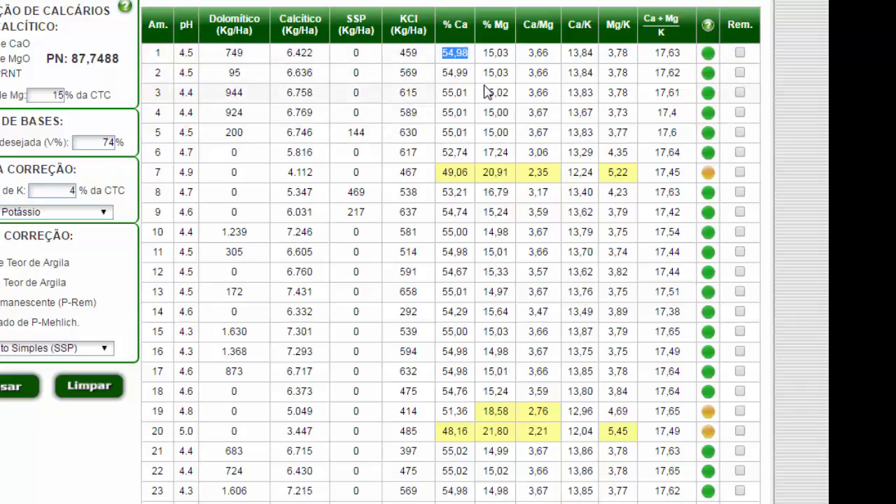
pyautogui.moveTo(485, 54); pyautogui.dragTo(504, 55)
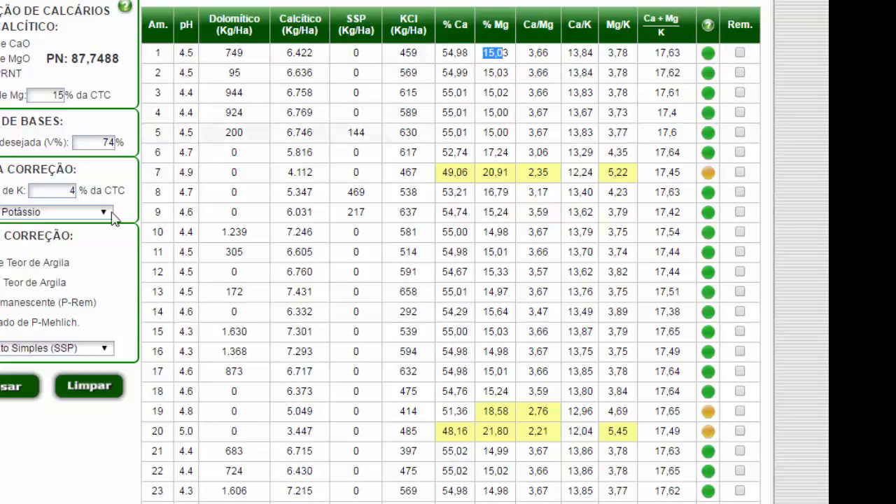
pyautogui.doubleClick(70, 190)
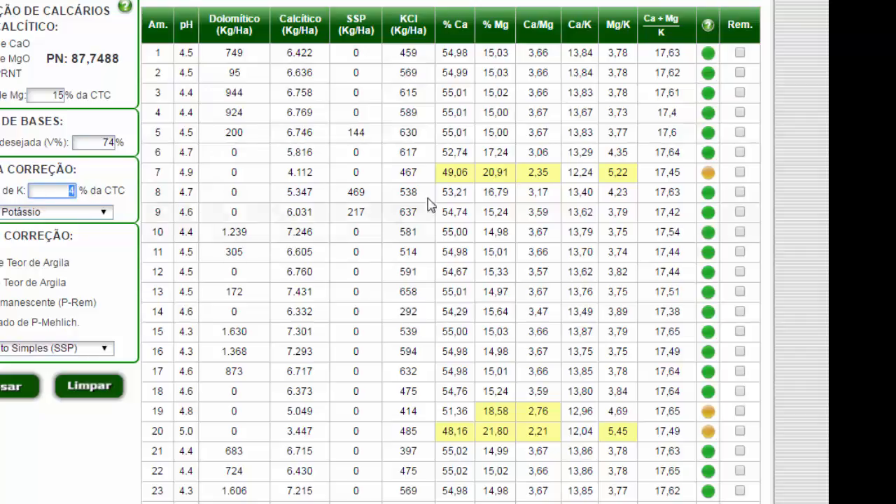
pyautogui.click(623, 67)
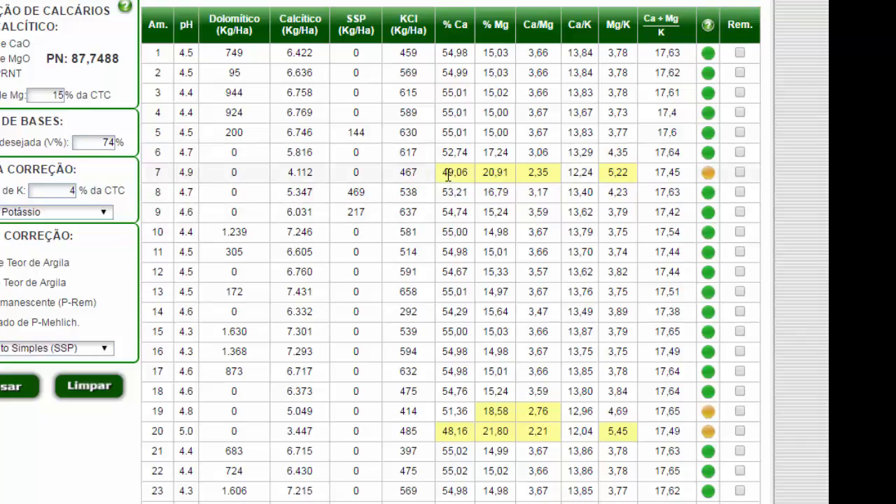
# Step: Check the highlighted Ca, Mg and Mg/K values of sample 7 and mark that sample for removal
pyautogui.moveTo(443, 173); pyautogui.dragTo(468, 174)
pyautogui.click(474, 186)
pyautogui.moveTo(483, 173); pyautogui.dragTo(510, 173)
pyautogui.moveTo(608, 173); pyautogui.dragTo(633, 180)
pyautogui.click(649, 176)
pyautogui.click(740, 171)
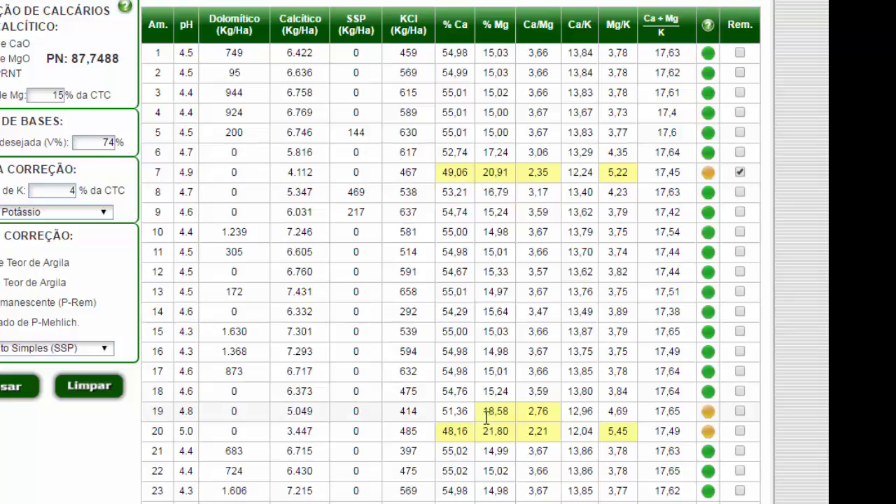
# Step: Check the highlighted values of samples 19 and 20, mark both, and remove the marked samples from the table
pyautogui.doubleClick(446, 414)
pyautogui.doubleClick(531, 413)
pyautogui.click(552, 413)
pyautogui.click(741, 411)
pyautogui.moveTo(444, 434); pyautogui.dragTo(516, 438)
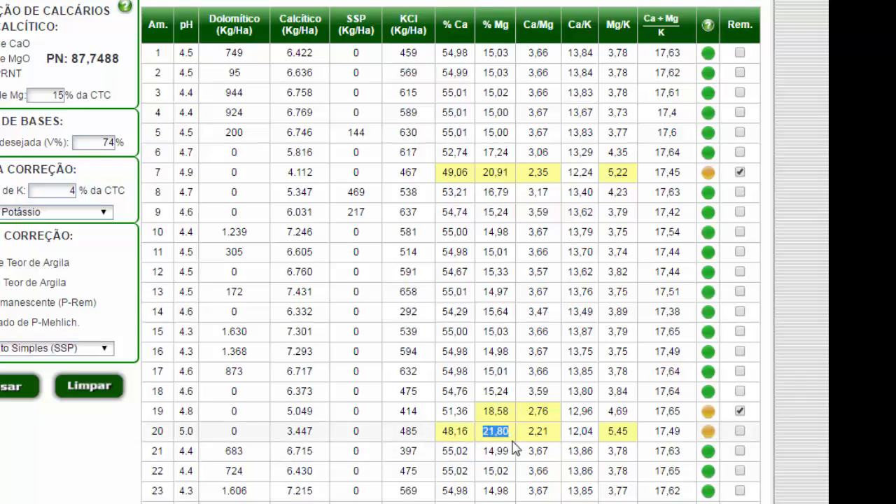
pyautogui.click(740, 432)
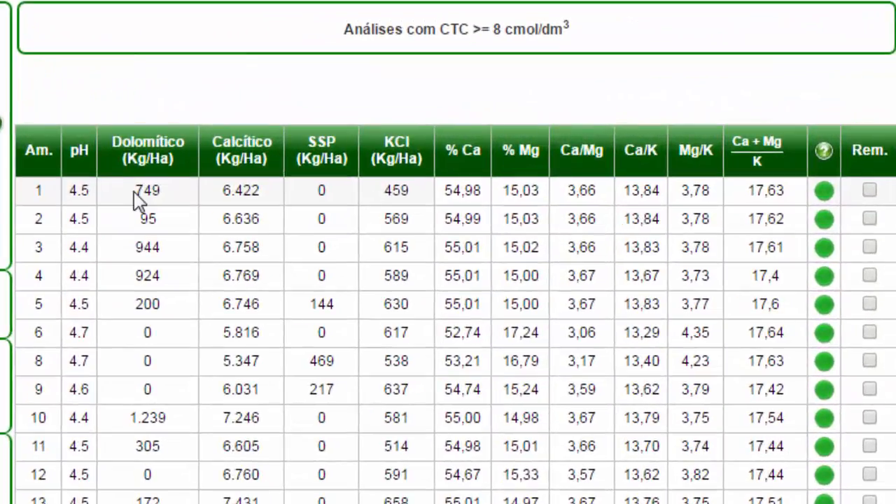
# Step: Review the limestone doses of the first samples, and recalculate the table with a desired base saturation of 78%
pyautogui.moveTo(140, 192); pyautogui.dragTo(264, 192)
pyautogui.click(152, 248)
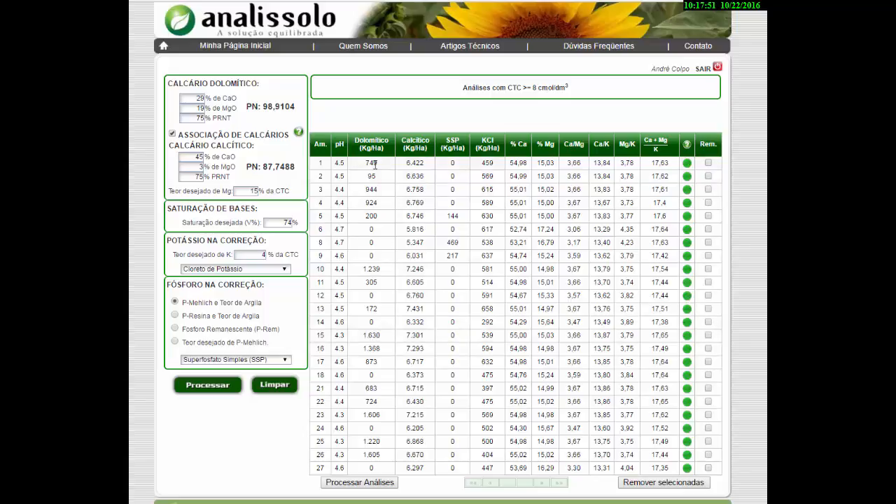
pyautogui.doubleClick(288, 222)
pyautogui.write('78')
pyautogui.click(207, 385)
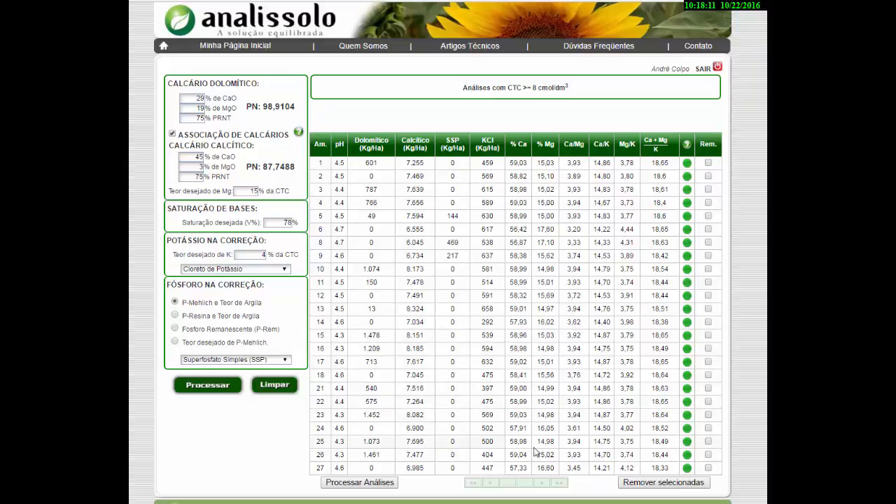
# Step: Try desired base saturations of 80% and 85%, recalculating the table for each
pyautogui.doubleClick(285, 222)
pyautogui.press('Return')
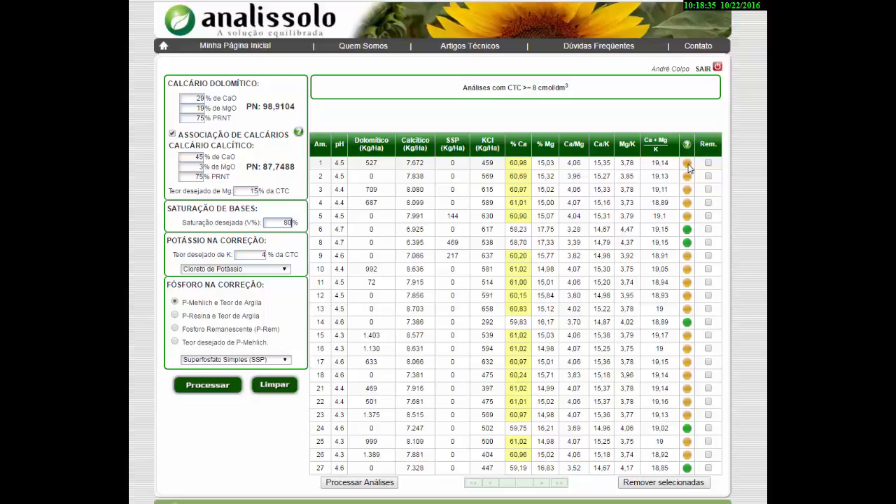
pyautogui.moveTo(282, 223); pyautogui.dragTo(307, 223)
pyautogui.write('85')
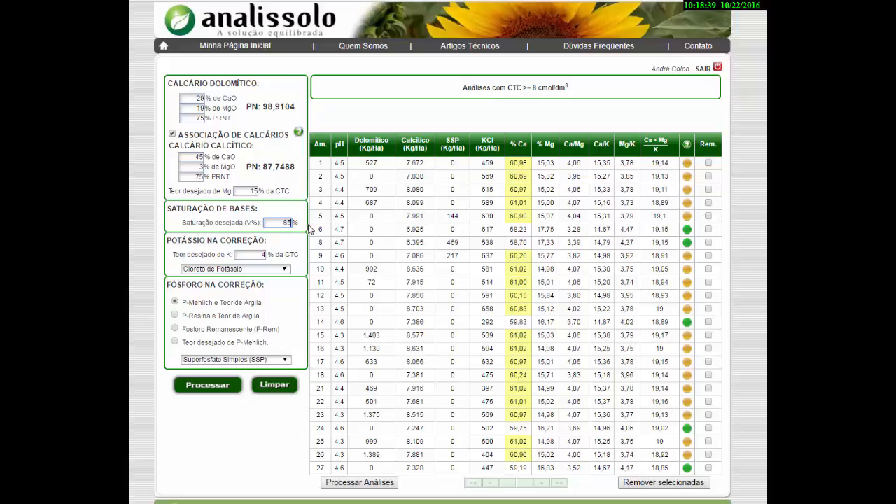
pyautogui.press('Return')
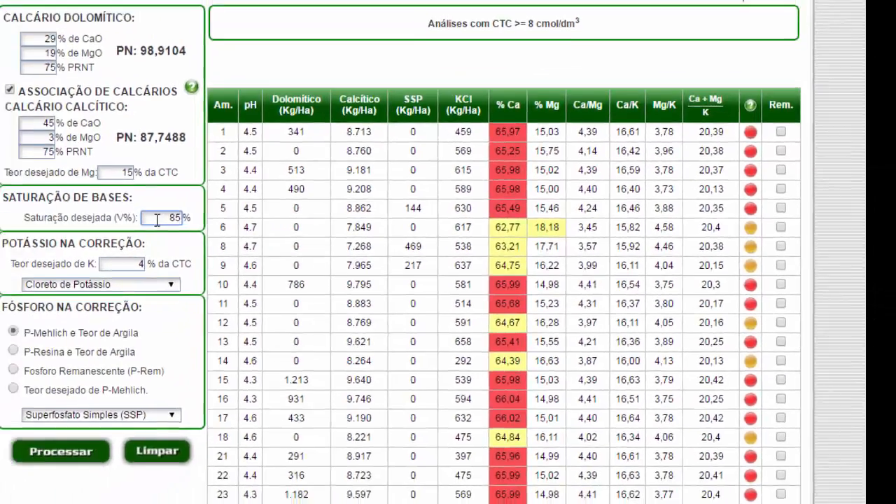
# Step: Set the desired base saturation to 74%, recalculate, and process the analyses remaining in the table
pyautogui.moveTo(158, 220); pyautogui.dragTo(219, 222)
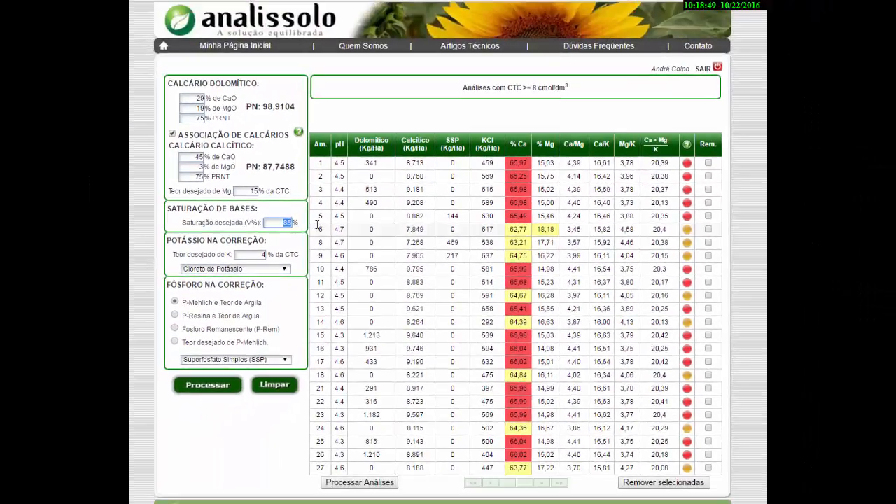
pyautogui.write('74')
pyautogui.click(223, 387)
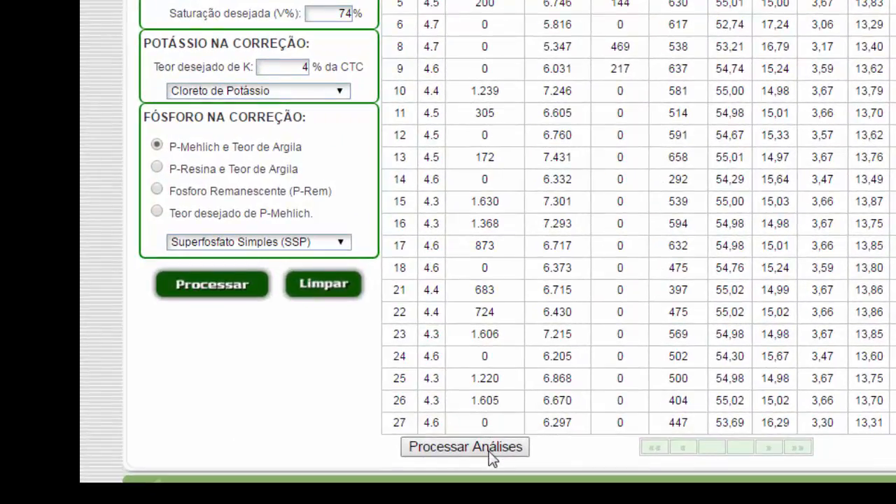
pyautogui.click(489, 451)
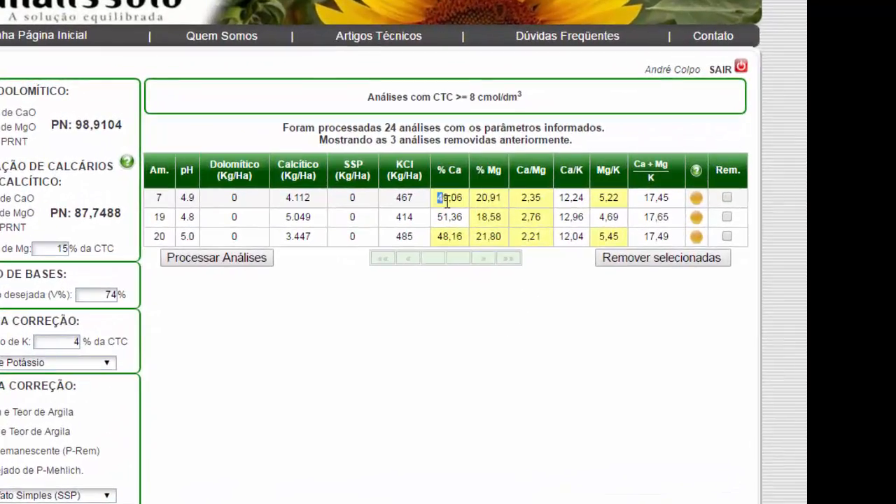
# Step: Review the Ca and Mg values of the previously removed samples, and remove sample 19 from the table
pyautogui.moveTo(498, 166); pyautogui.dragTo(519, 171)
pyautogui.click(501, 200)
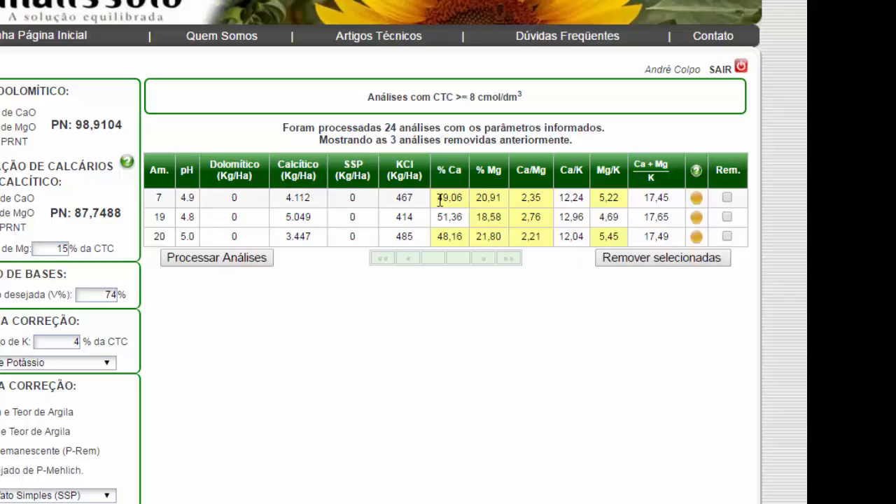
pyautogui.moveTo(440, 201); pyautogui.dragTo(500, 196)
pyautogui.click(291, 219)
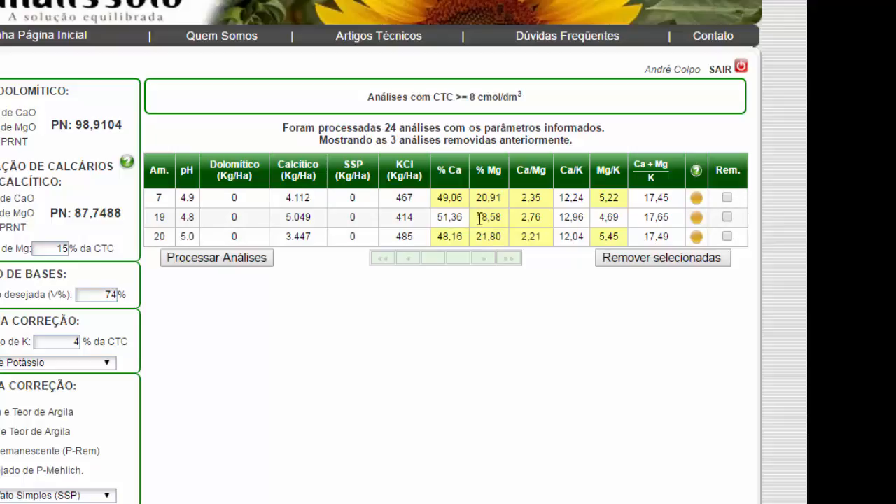
pyautogui.click(727, 217)
pyautogui.click(691, 265)
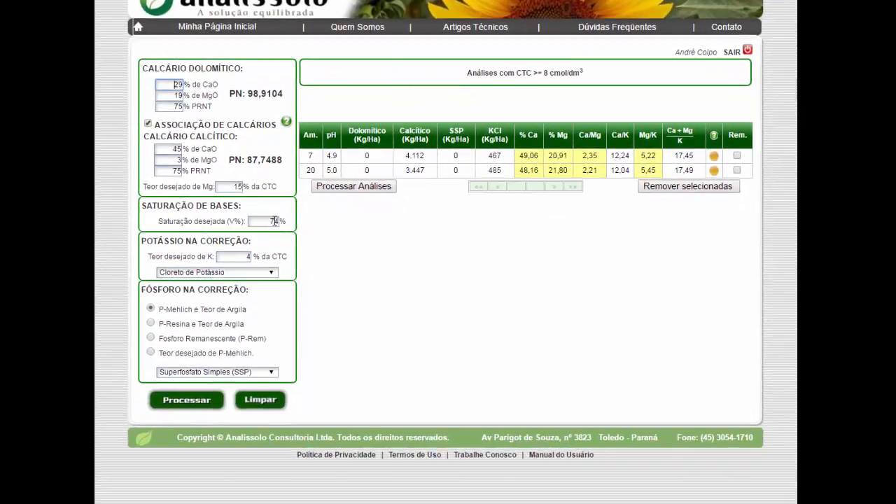
# Step: Try a base saturation of 79% on samples 7 and 20, return it to 74%, and check sample 20's Ca/Mg ratio
pyautogui.doubleClick(274, 221)
pyautogui.write('79')
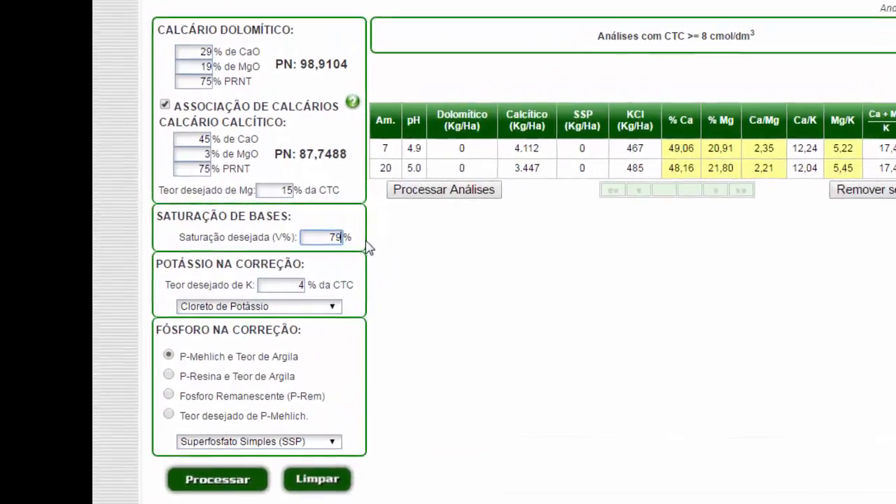
pyautogui.press('Return')
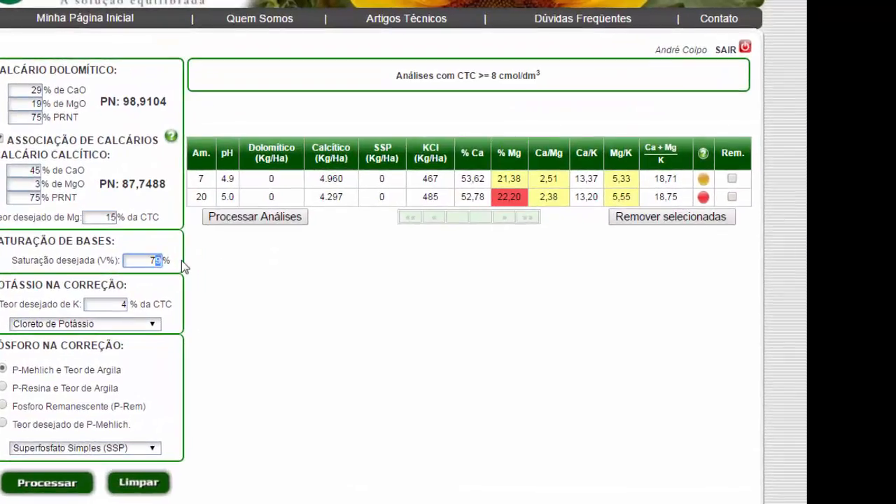
pyautogui.press('Return')
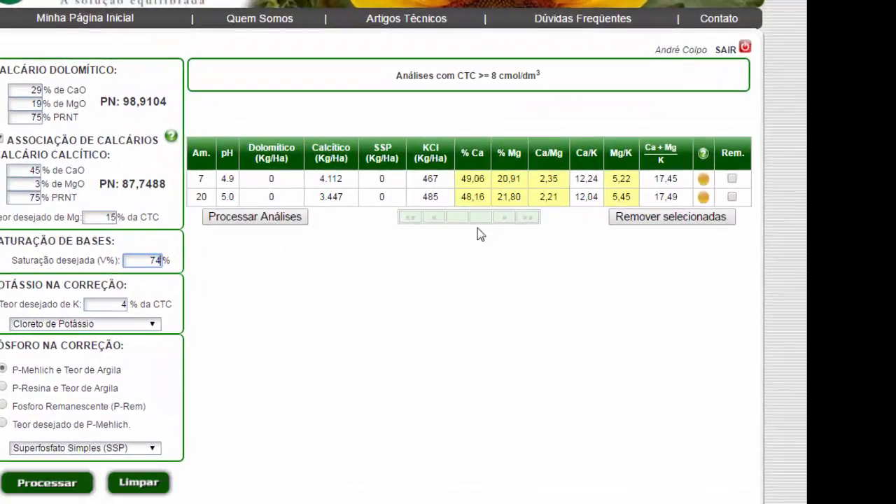
pyautogui.doubleClick(547, 199)
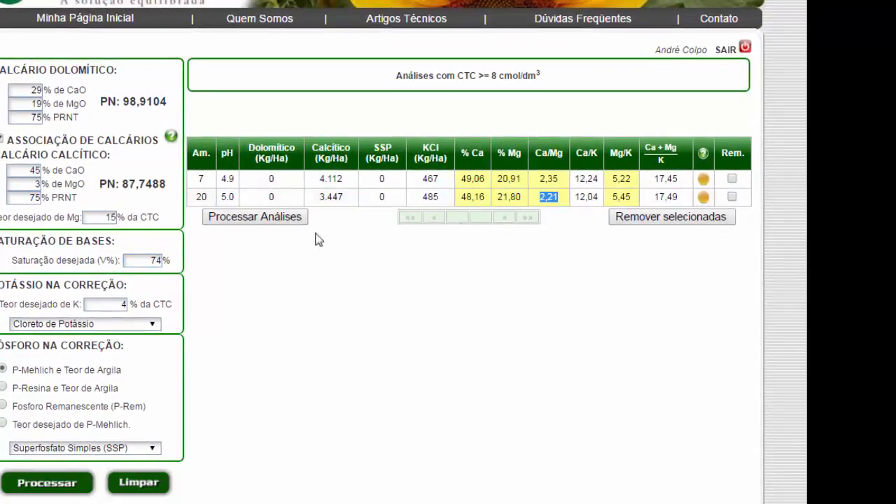
# Step: Recalculate samples 7 and 20 with a base saturation of 79% and check sample 20's Mg percentage
pyautogui.doubleClick(156, 261)
pyautogui.write('79')
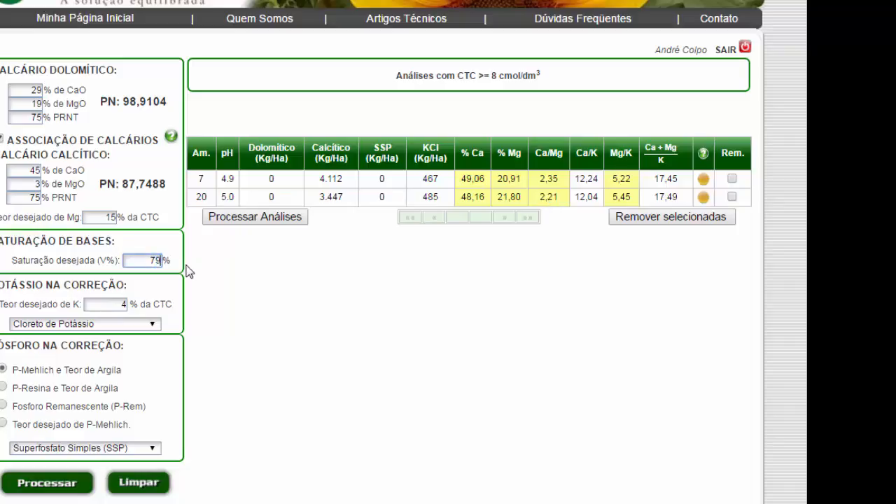
pyautogui.press('Return')
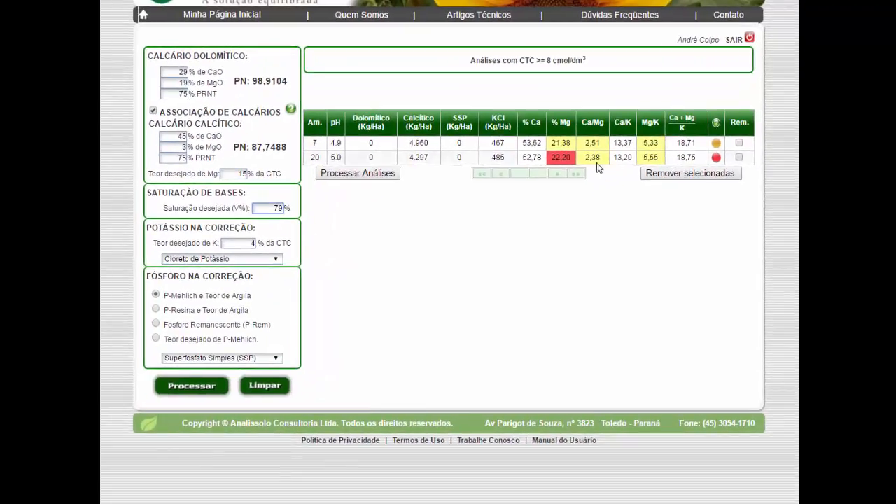
pyautogui.moveTo(552, 158)
pyautogui.mouseDown()
pyautogui.moveTo(573, 158)
pyautogui.moveTo(525, 158)
pyautogui.moveTo(541, 158)
pyautogui.mouseUp()
pyautogui.click(538, 236)
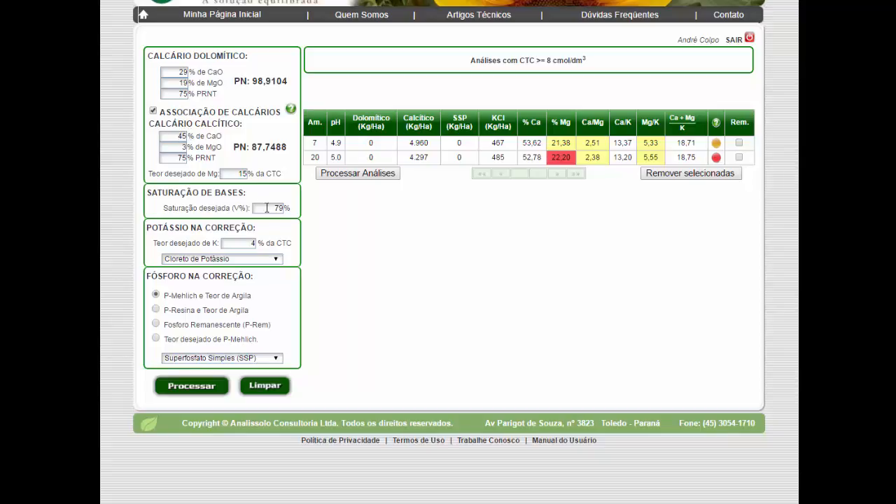
# Step: Set the desired base saturation to 85%, recalculate samples 7 and 20, and check their Ca percentages
pyautogui.moveTo(273, 209); pyautogui.dragTo(305, 215)
pyautogui.write('85')
pyautogui.press('Return')
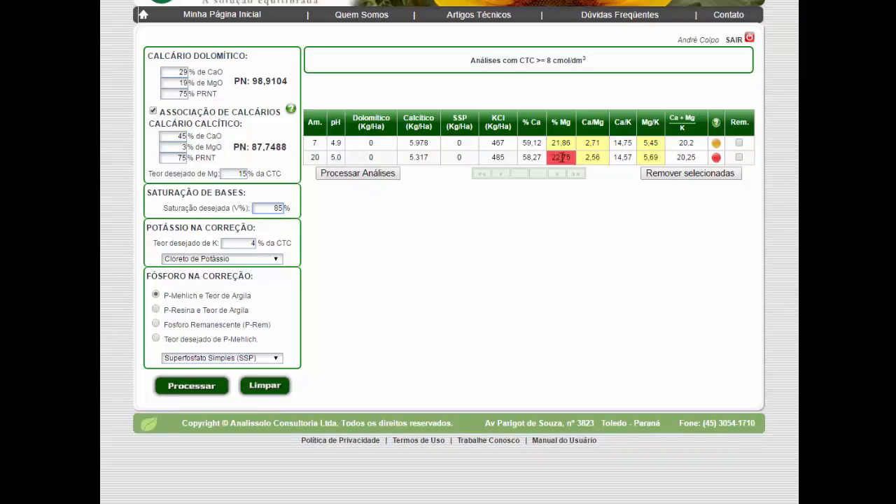
pyautogui.click(593, 160)
pyautogui.moveTo(524, 157); pyautogui.dragTo(539, 145)
pyautogui.click(602, 239)
# Step: Try desired K contents of 4,3% and 4,5% of CTC on samples 7 and 20
pyautogui.doubleClick(253, 243)
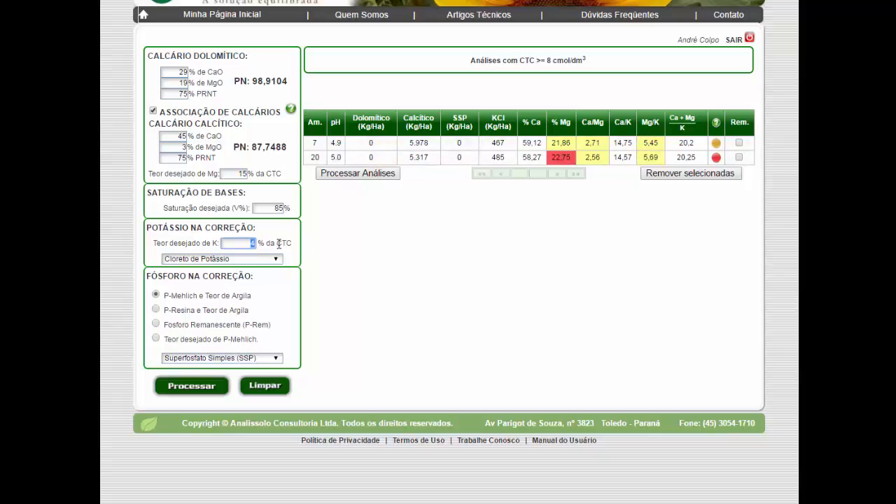
pyautogui.write(',3')
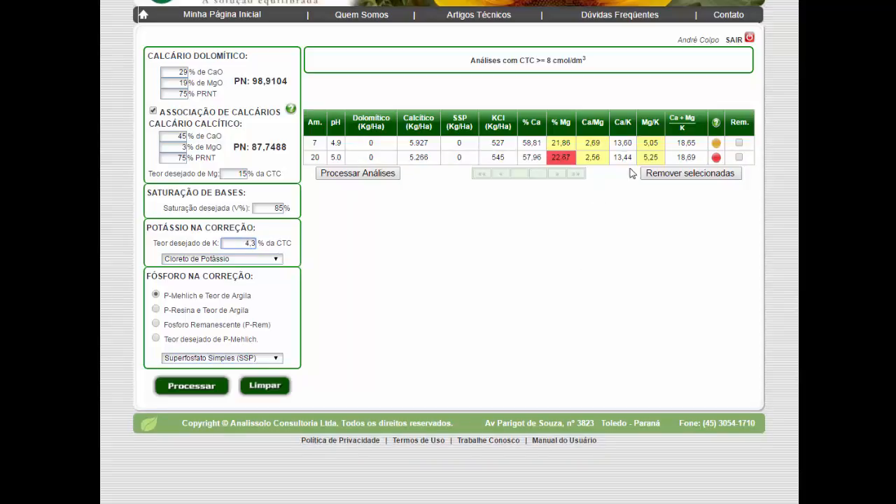
pyautogui.moveTo(252, 243); pyautogui.dragTo(257, 243)
pyautogui.write('5')
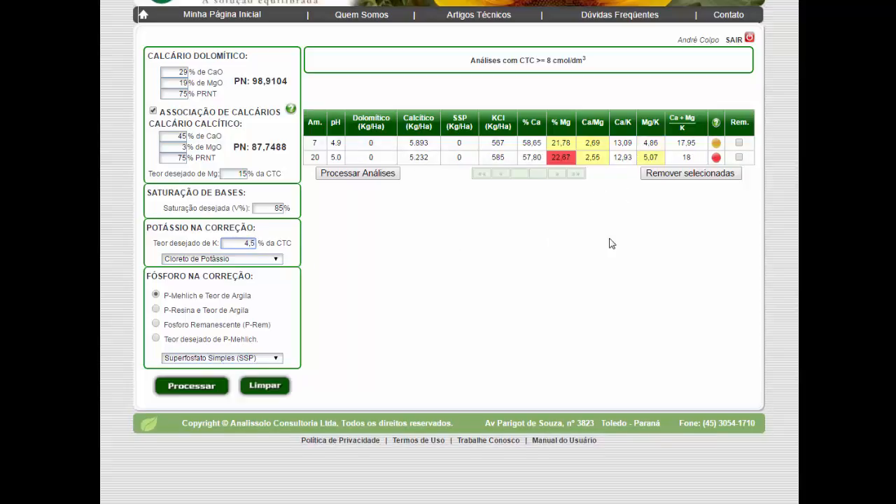
# Step: Set the desired K content to 4,7% of CTC and process the analyses of samples 7 and 20
pyautogui.moveTo(250, 243); pyautogui.dragTo(272, 244)
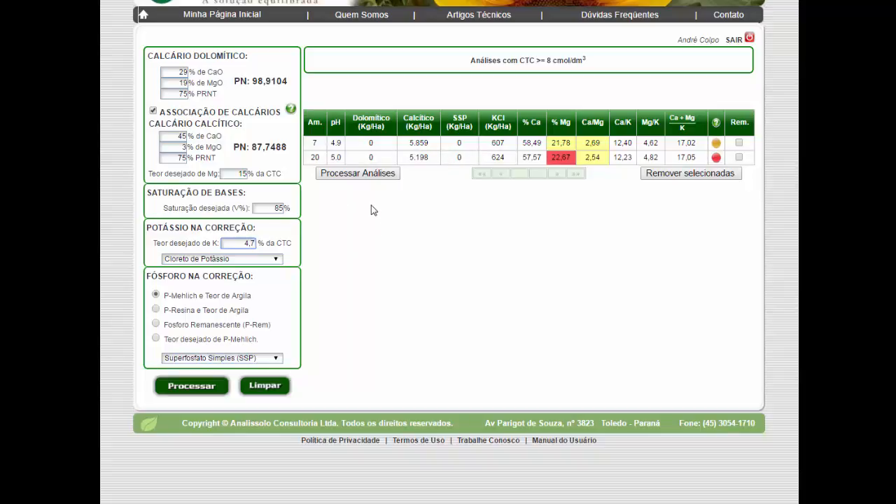
pyautogui.click(372, 175)
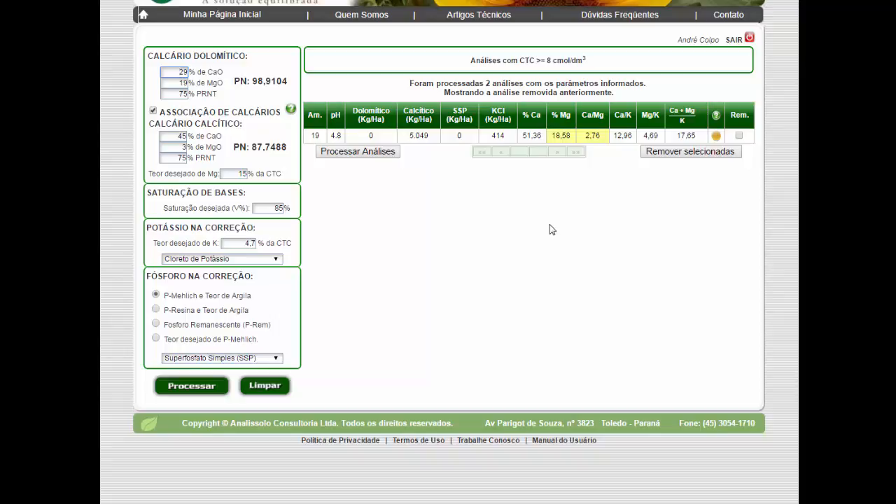
# Step: Recalculate sample 19 with a desired base saturation of 76%
pyautogui.doubleClick(278, 208)
pyautogui.write('76')
pyautogui.click(203, 395)
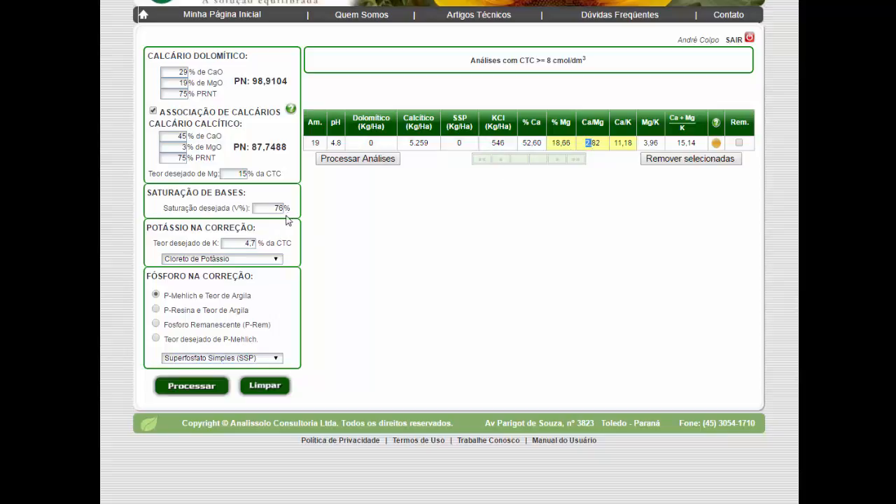
# Step: Set sample 19's desired base saturation to 78% and recalculate it
pyautogui.moveTo(277, 208); pyautogui.dragTo(306, 215)
pyautogui.write('8')
pyautogui.press('Return')
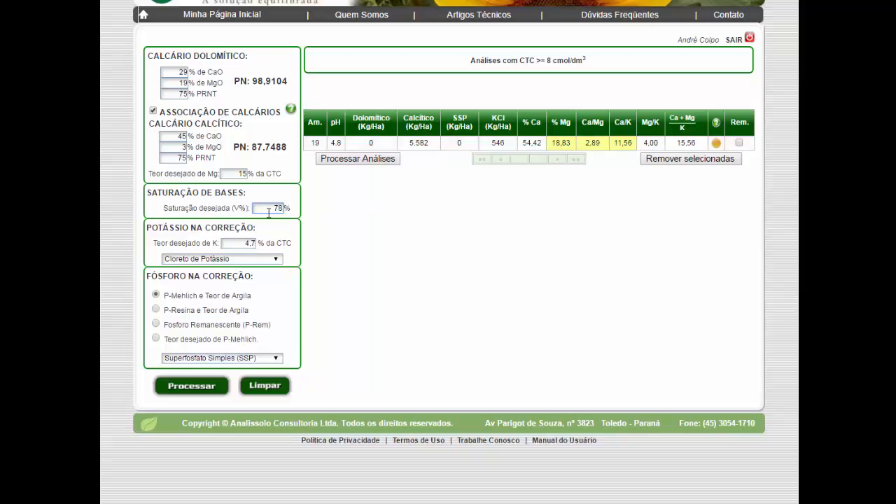
# Step: Try a desired base saturation of 80% on sample 19
pyautogui.moveTo(273, 210); pyautogui.dragTo(309, 212)
pyautogui.write('80')
pyautogui.press('Return')
# Step: Set sample 19's desired K content to 4% of CTC and recalculate it
pyautogui.moveTo(246, 243); pyautogui.dragTo(272, 243)
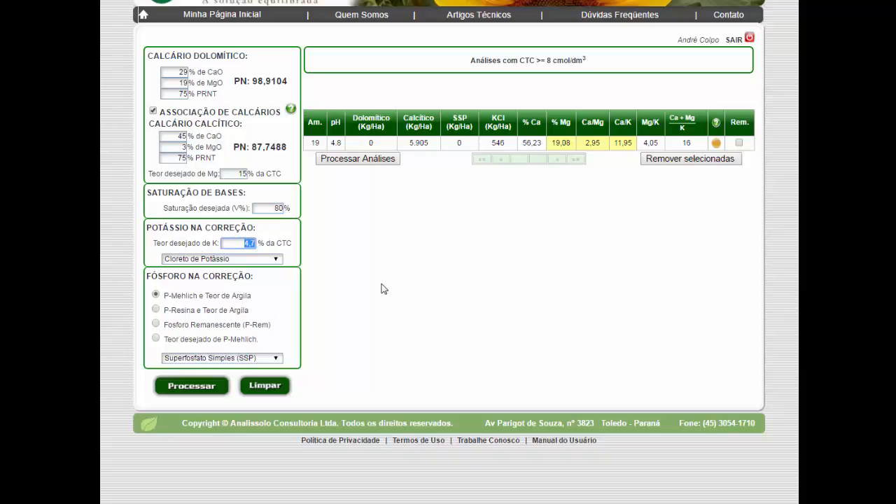
pyautogui.write('4')
pyautogui.press('Return')
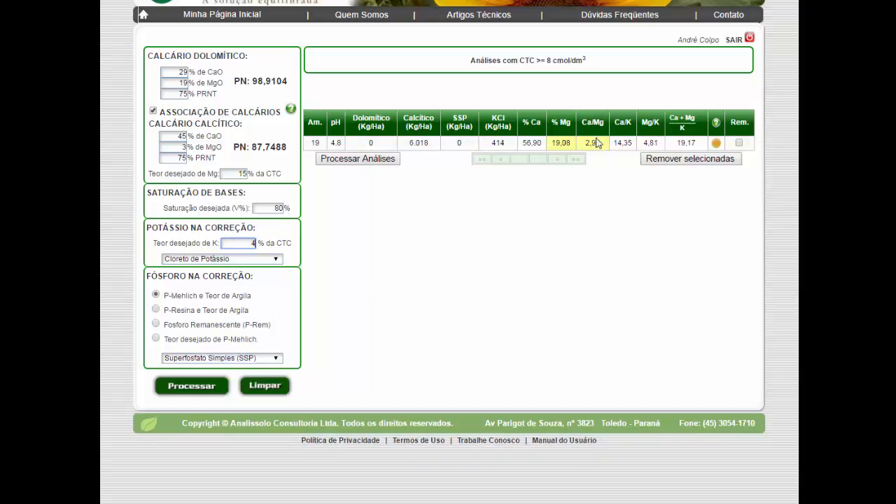
# Step: Set sample 19's desired base saturation to 81%, recalculate it and process its analysis
pyautogui.moveTo(279, 210); pyautogui.dragTo(301, 218)
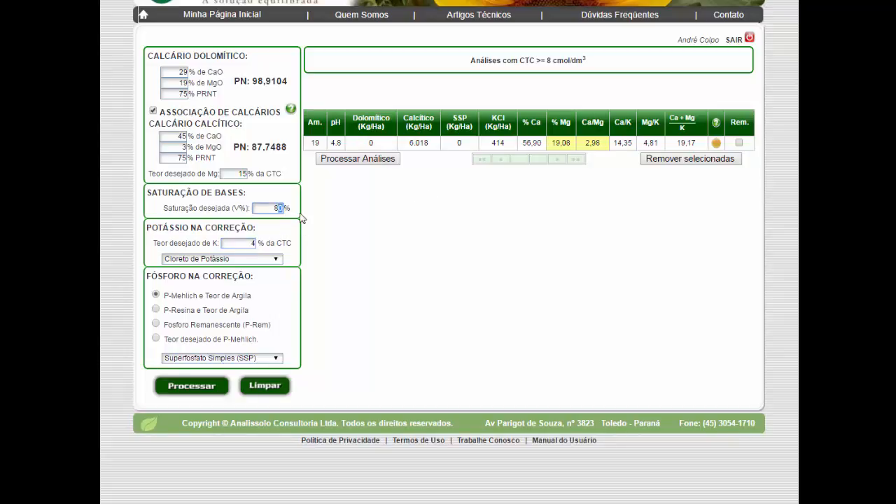
pyautogui.write('81')
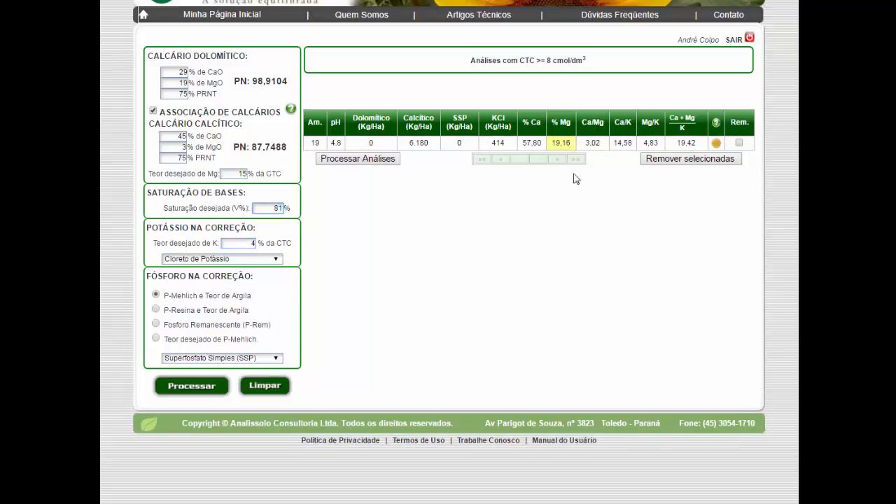
pyautogui.click(599, 163)
pyautogui.press('Return')
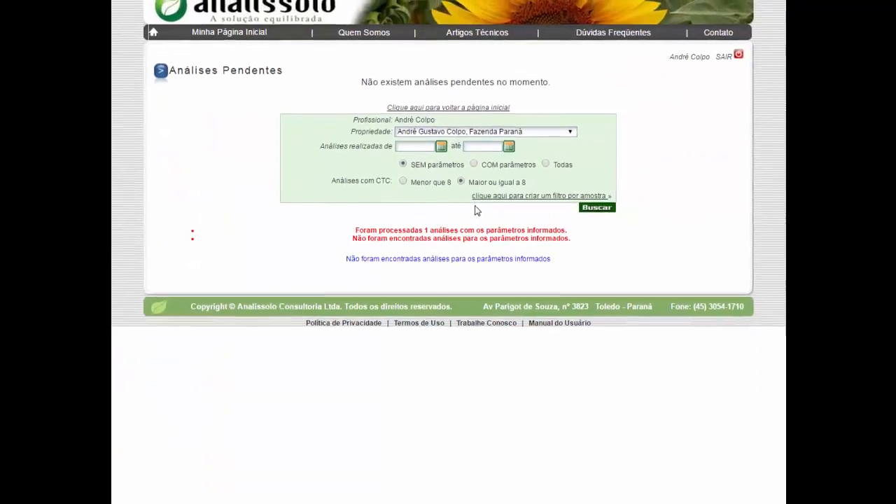
# Step: List the completed analyses of the Fazenda Paraná property and show the second page of results
pyautogui.click(235, 53)
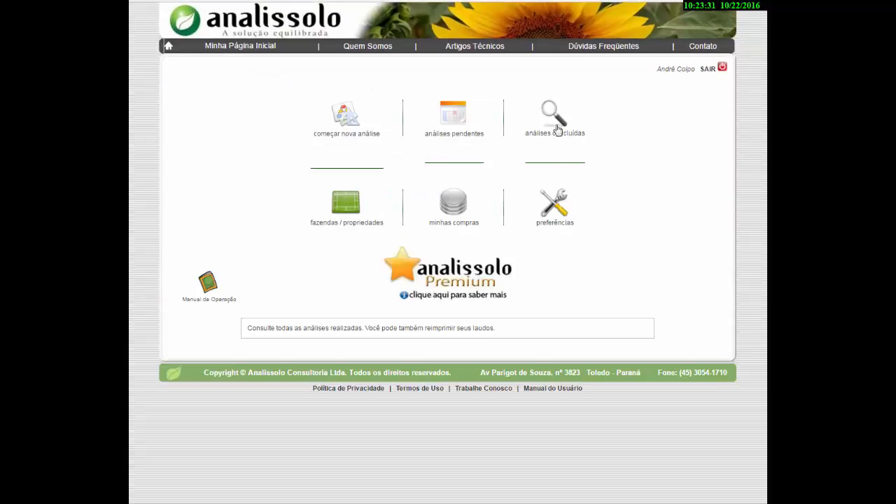
pyautogui.click(553, 116)
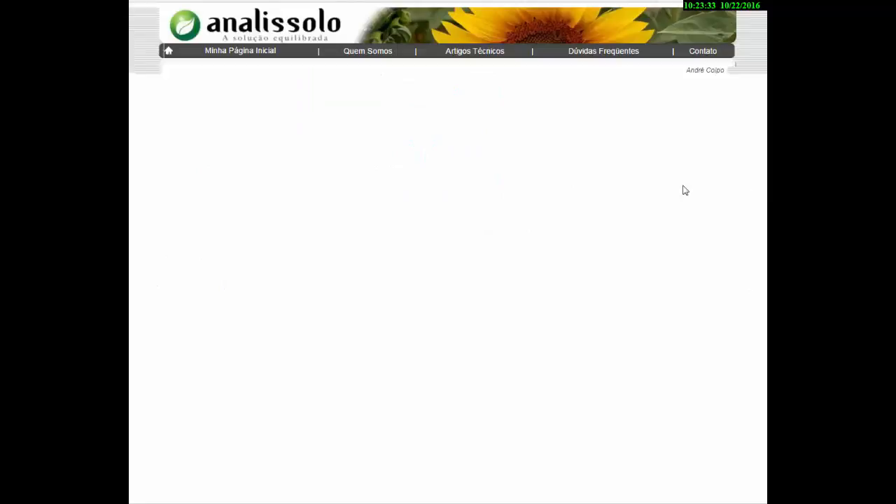
pyautogui.click(494, 112)
pyautogui.click(490, 129)
pyautogui.click(567, 164)
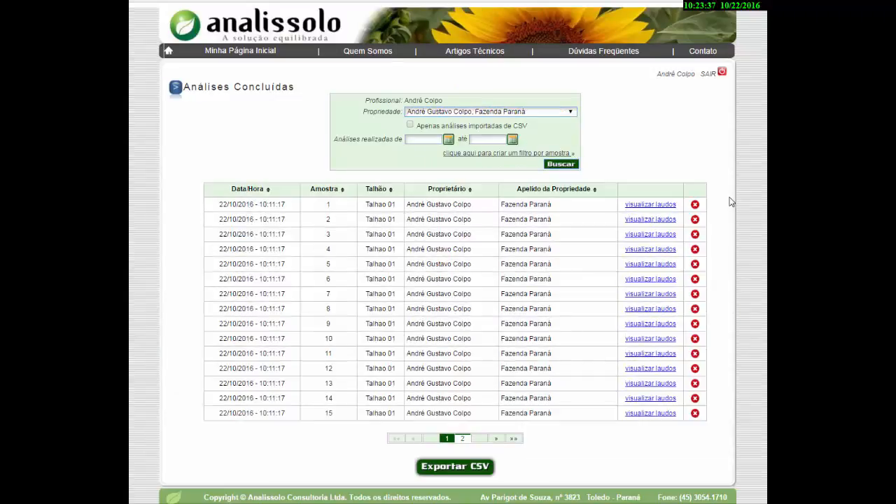
pyautogui.click(462, 438)
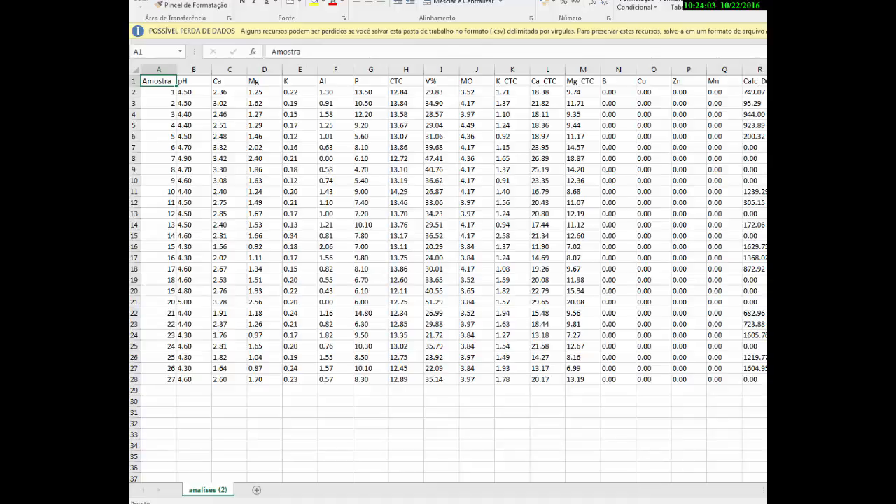
# Step: Examine the exported analyses spreadsheet in Excel, from the original soil values to the lime doses and corrected base ratios
pyautogui.hscroll(8, 455, 273)
pyautogui.hscroll(10, 456, 273)
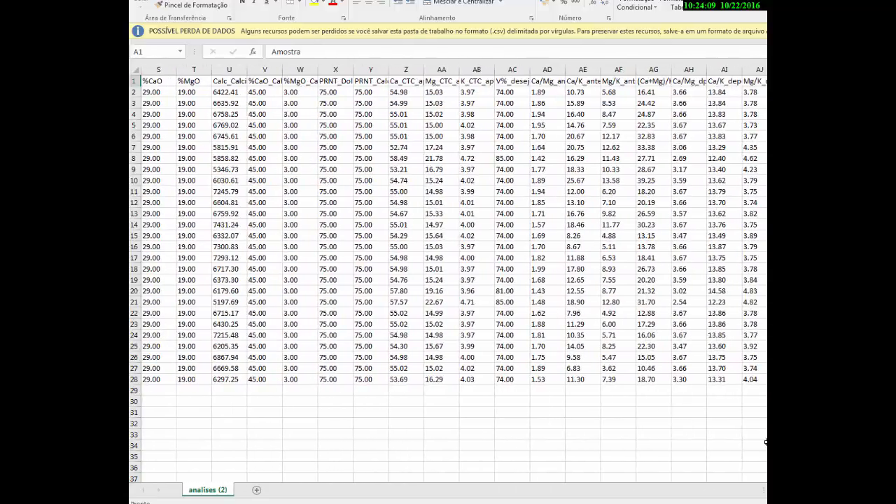
pyautogui.hscroll(-18, 657, 434)
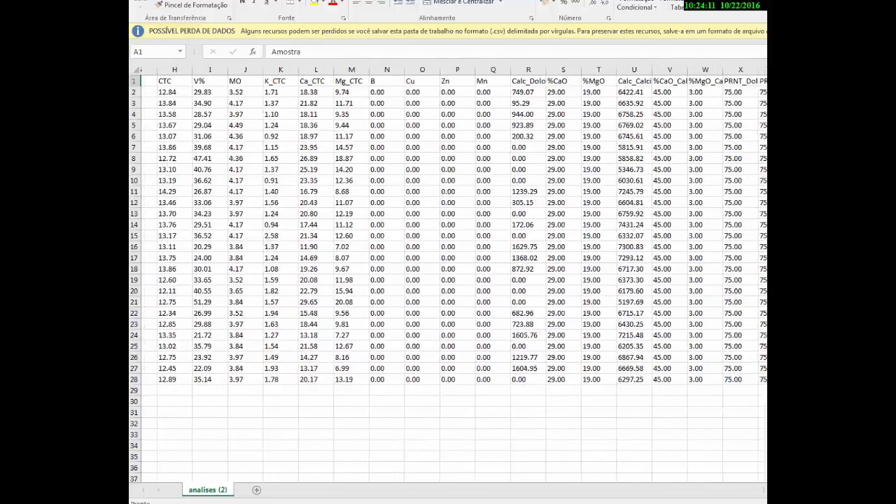